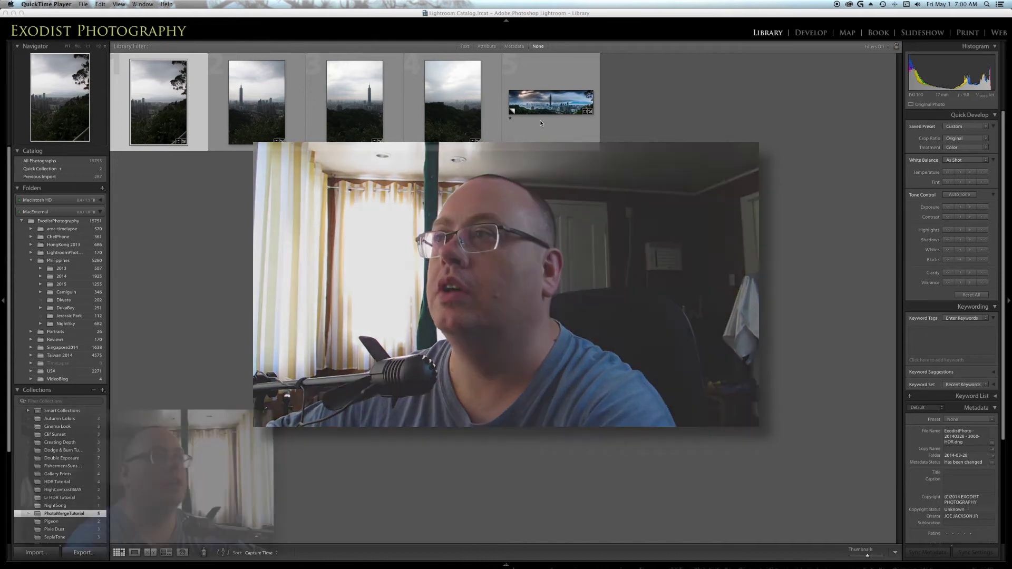
# - View the existing panorama full size, then return to the grid with nothing selected
pyautogui.doubleClick(551, 89)
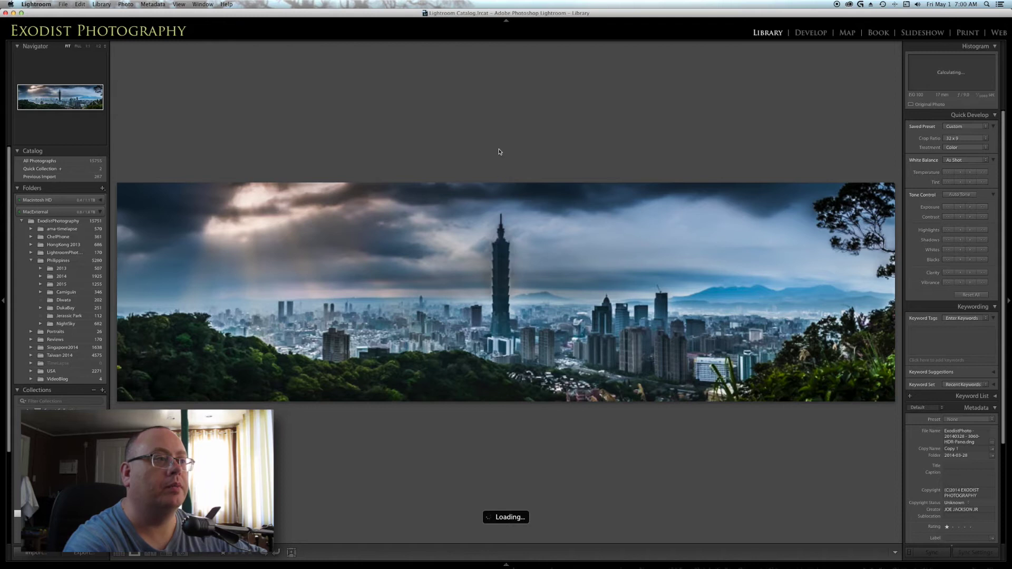
pyautogui.doubleClick(664, 90)
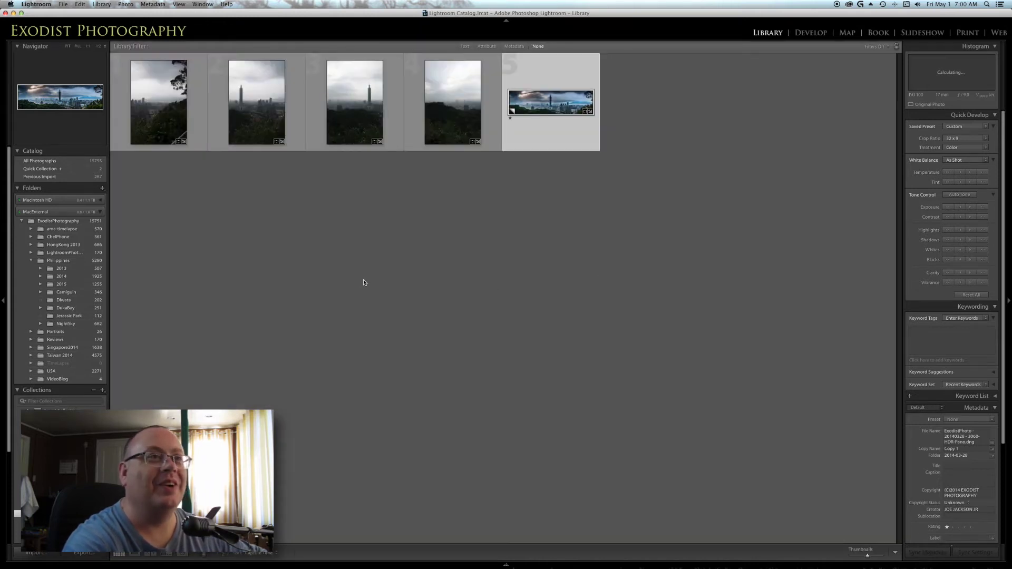
pyautogui.click(382, 221)
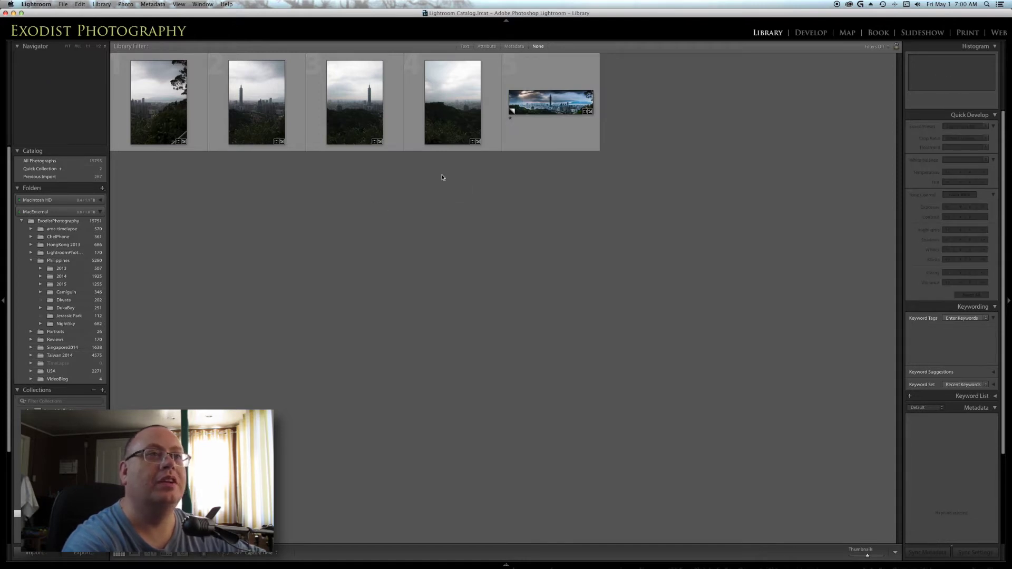
pyautogui.moveTo(452, 102)
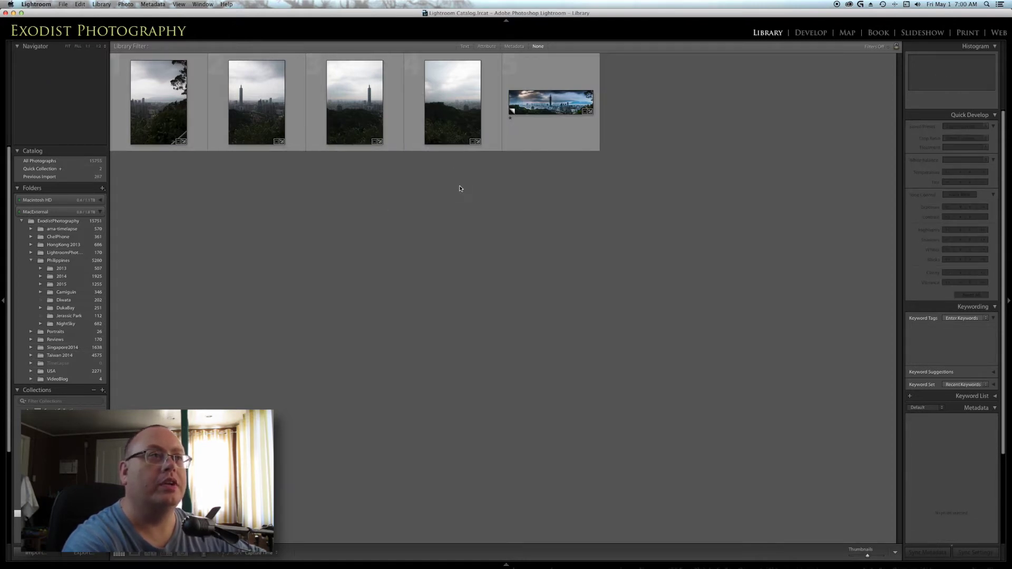
# - Select the four skyline source photos and bring up their Photo Merge options
pyautogui.click(173, 82)
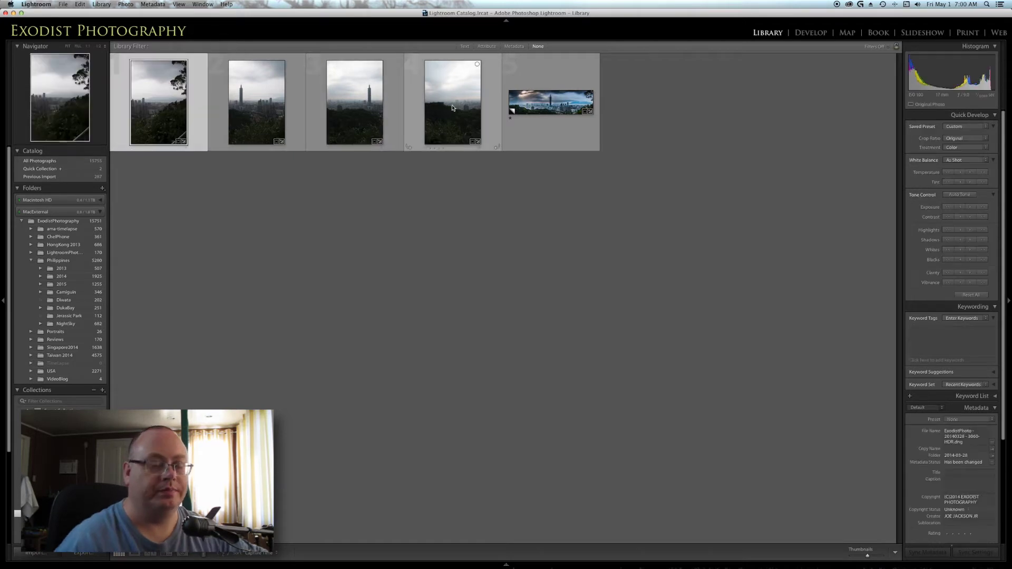
pyautogui.keyDown('shift'); pyautogui.click(452, 106); pyautogui.keyUp('shift')
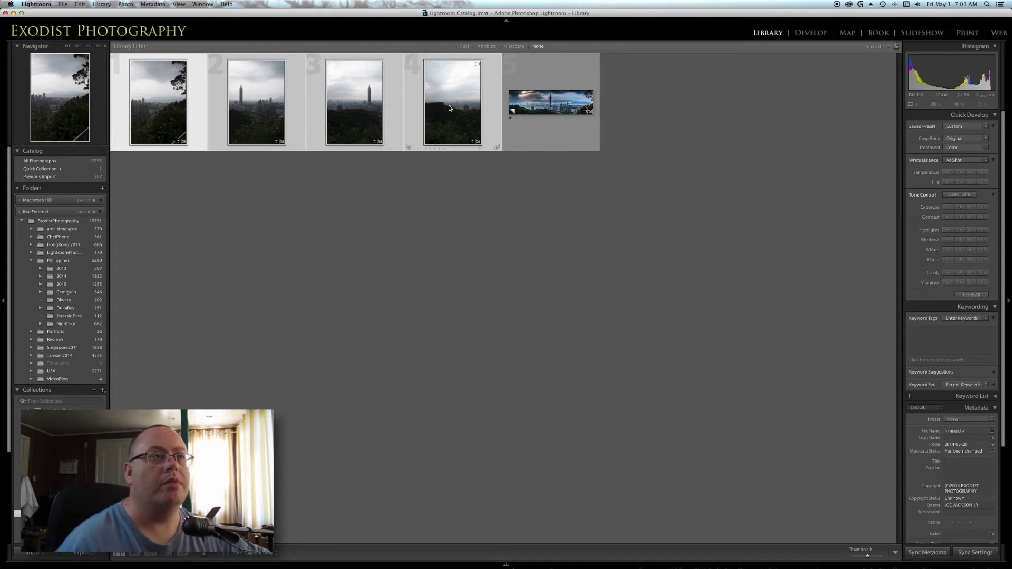
pyautogui.rightClick(443, 101)
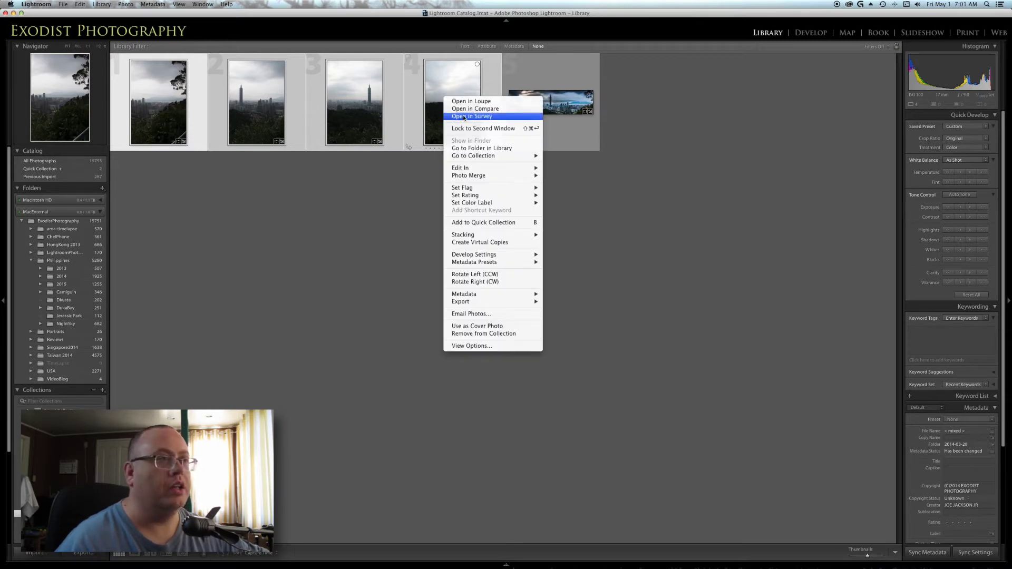
pyautogui.moveTo(491, 175)
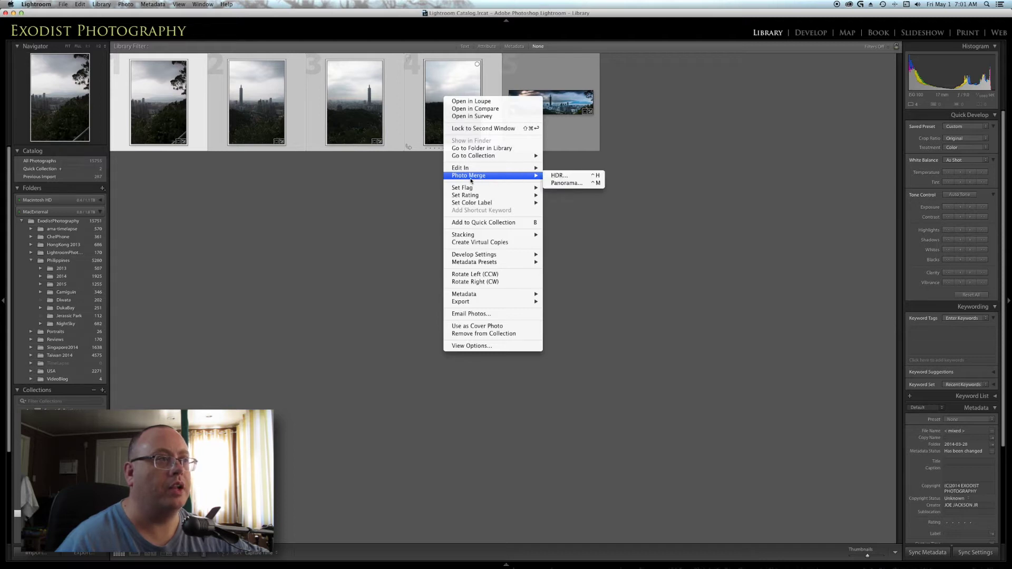
# - Merge the four photos as a panorama, comparing Auto Crop off and on, keeping it on
pyautogui.click(577, 183)
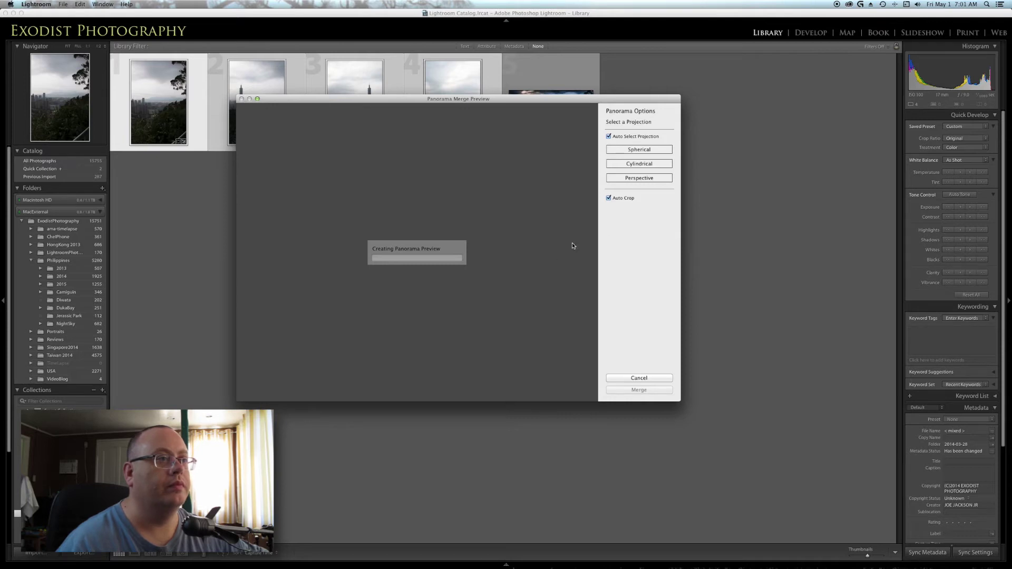
pyautogui.moveTo(479, 101); pyautogui.dragTo(492, 103)
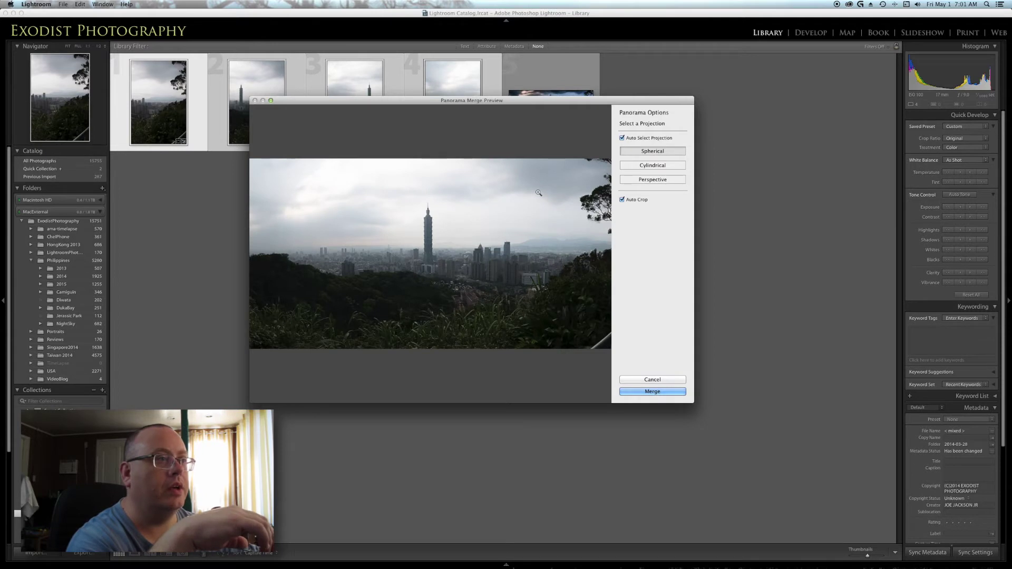
pyautogui.click(622, 200)
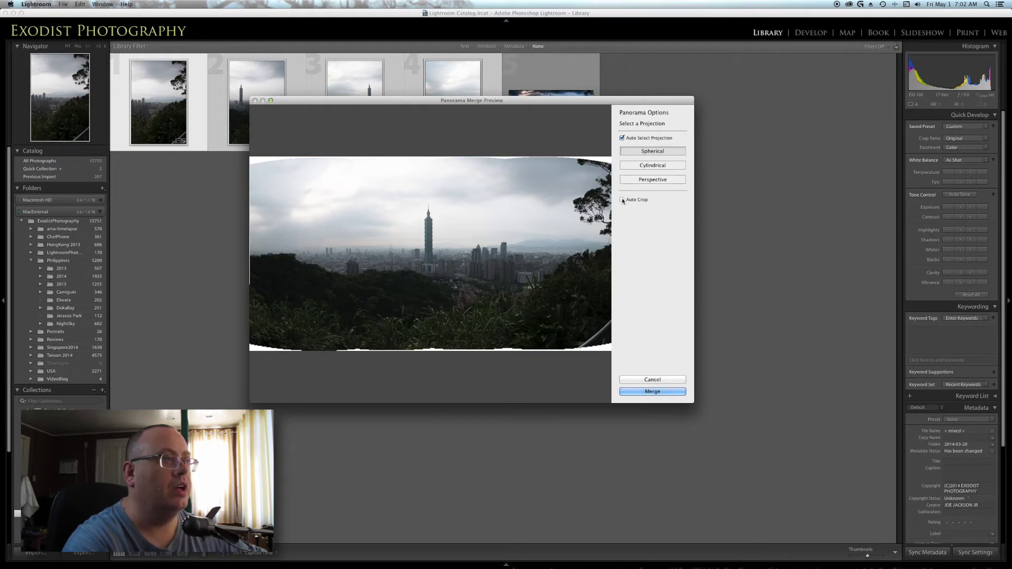
pyautogui.click(622, 200)
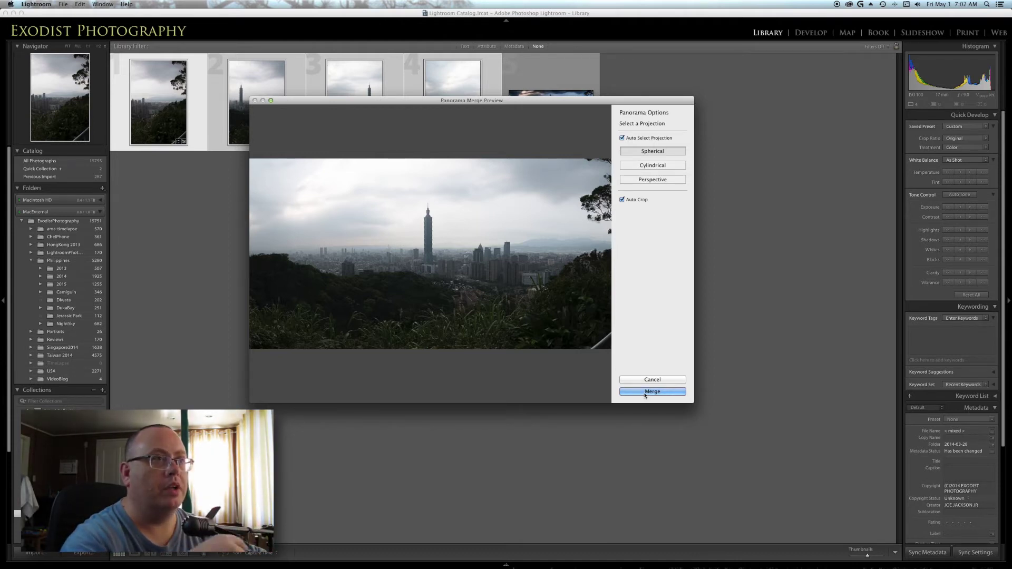
pyautogui.click(644, 392)
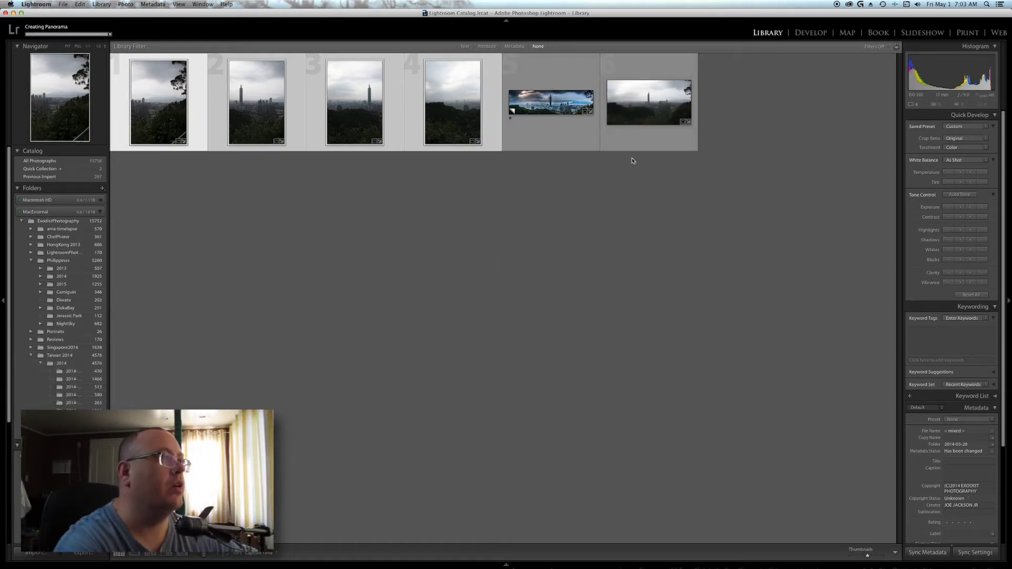
# - Select the new panorama thumbnail and open it in the Develop module
pyautogui.click(642, 69)
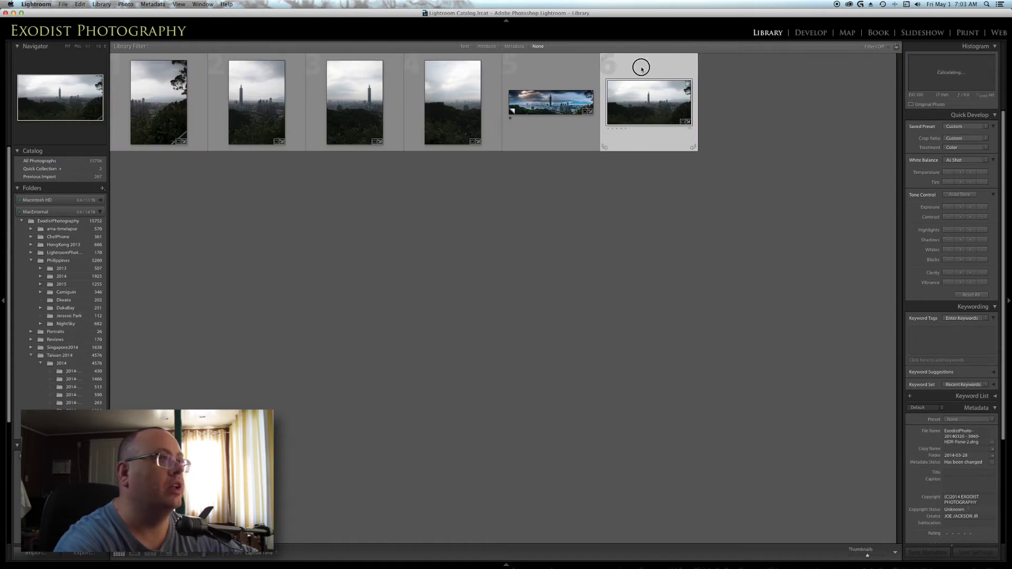
pyautogui.click(810, 33)
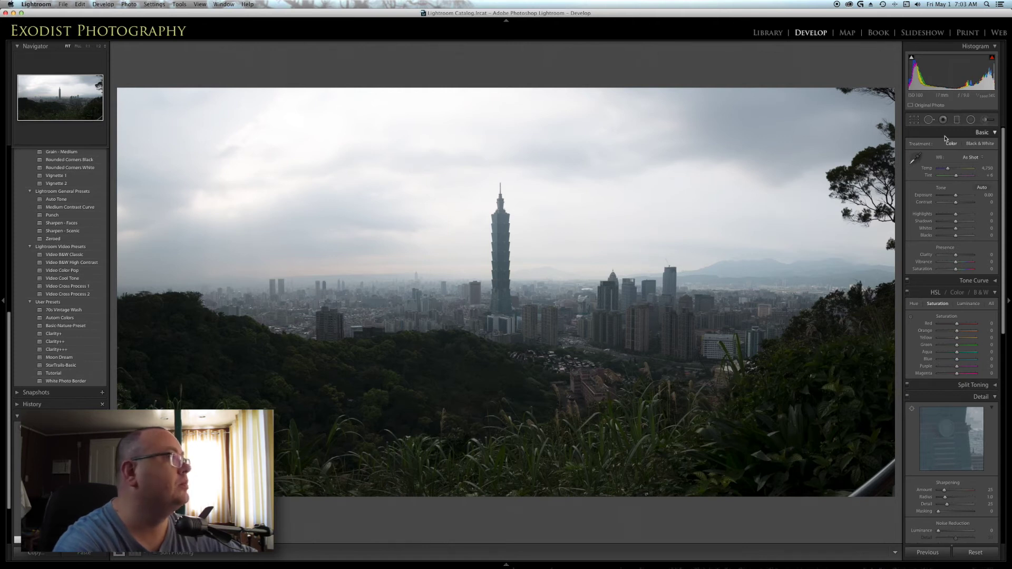
# - Crop the panorama to a 32 x 9 aspect with Taipei 101 framed near the centre
pyautogui.click(915, 122)
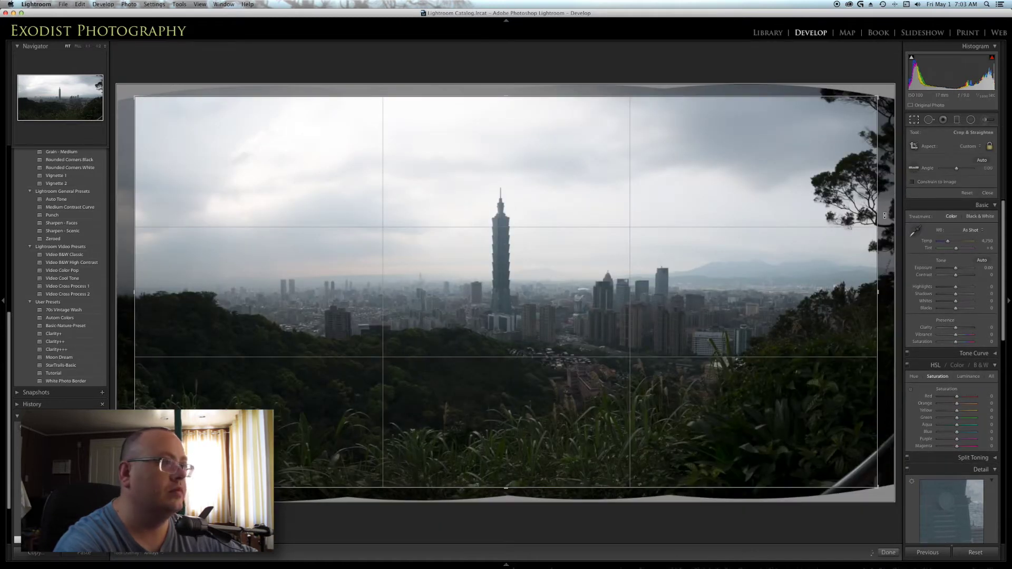
pyautogui.click(980, 148)
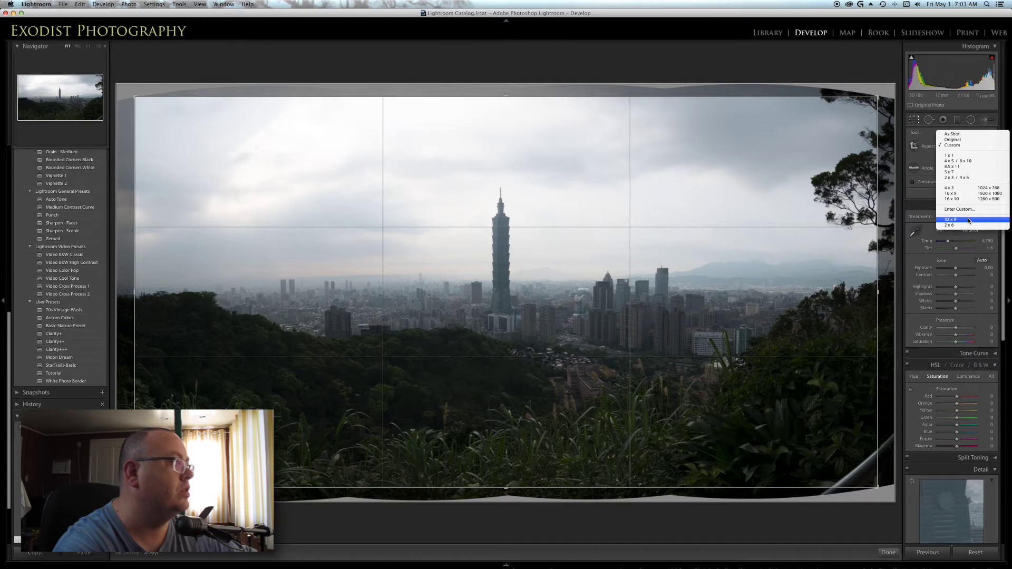
pyautogui.click(968, 221)
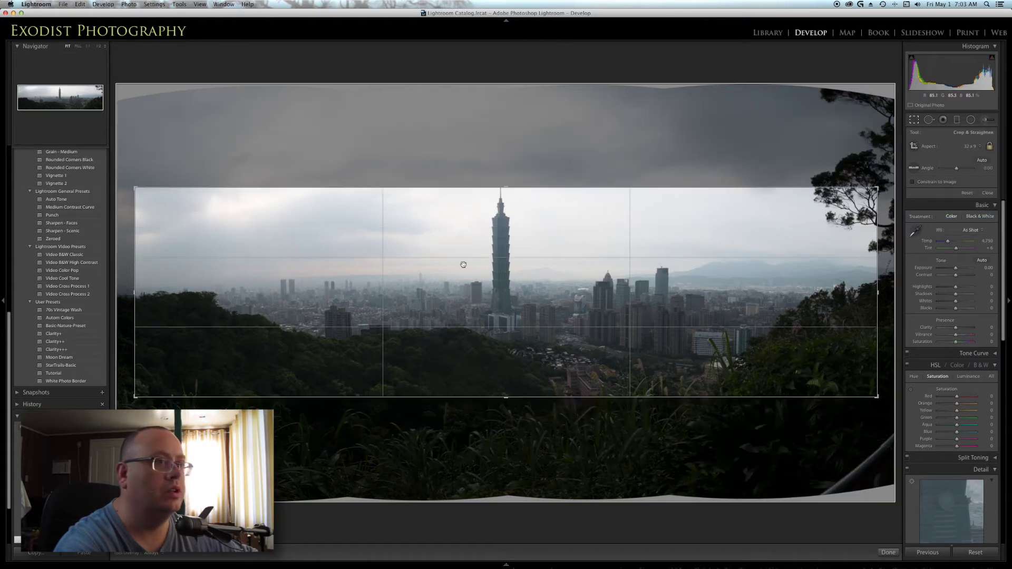
pyautogui.moveTo(477, 264); pyautogui.dragTo(498, 272)
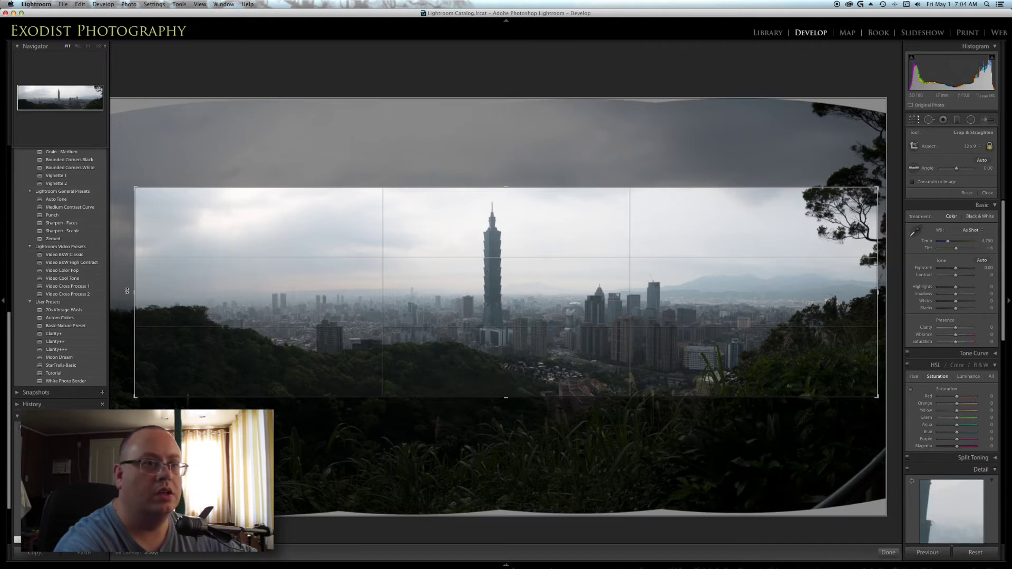
pyautogui.moveTo(136, 292); pyautogui.dragTo(147, 292)
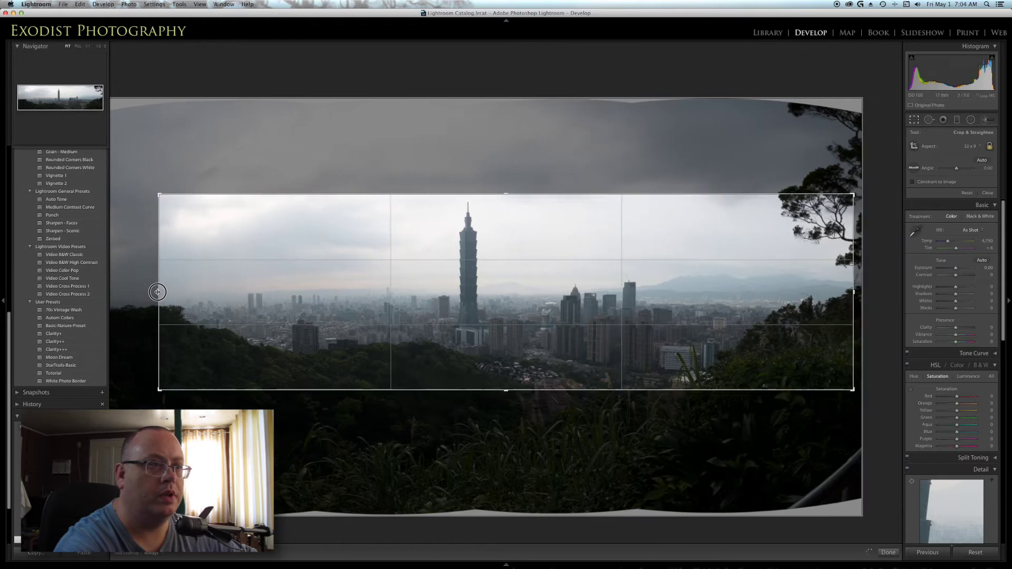
pyautogui.moveTo(490, 283); pyautogui.dragTo(490, 289)
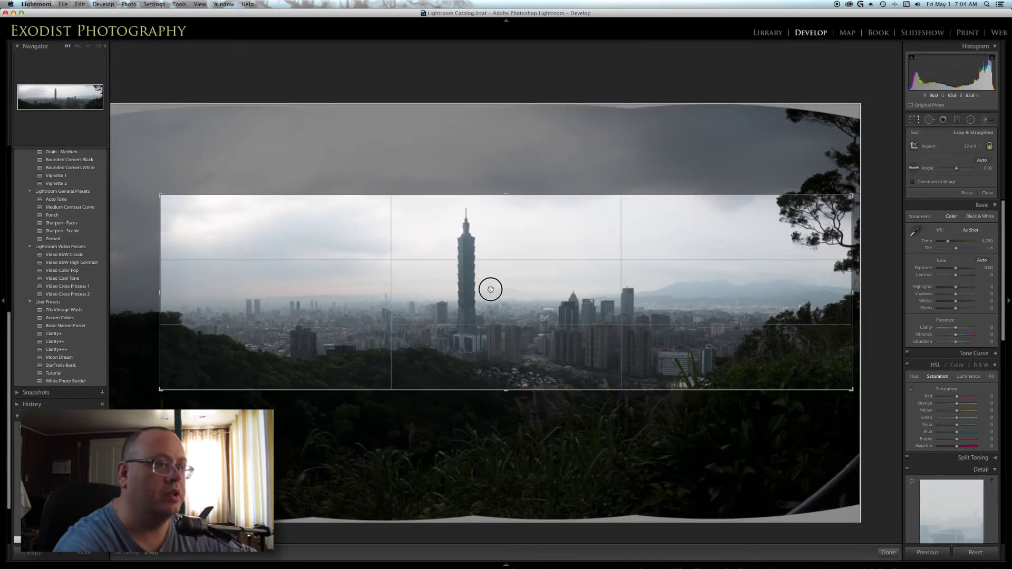
pyautogui.moveTo(490, 289); pyautogui.dragTo(489, 289)
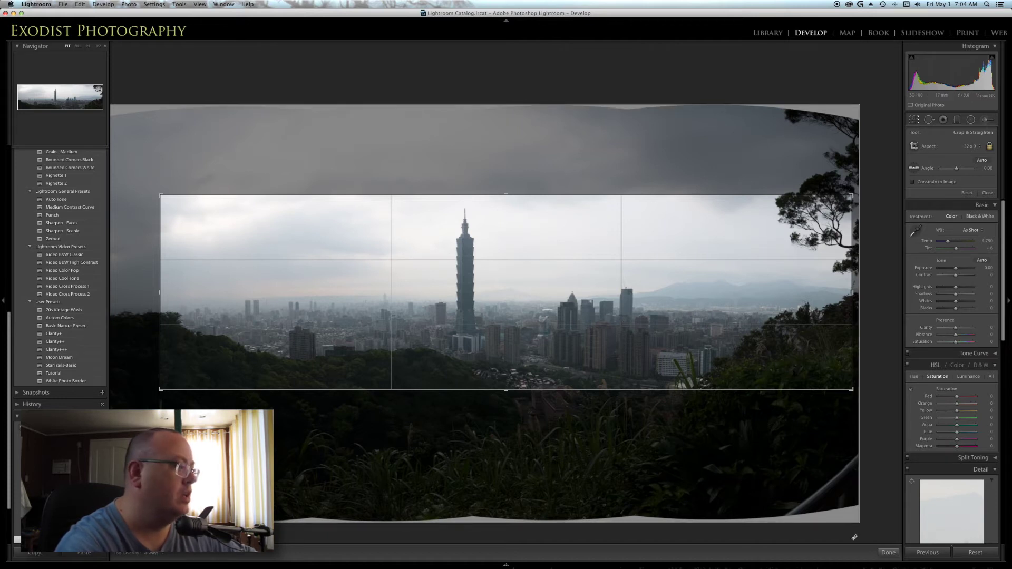
pyautogui.click(889, 553)
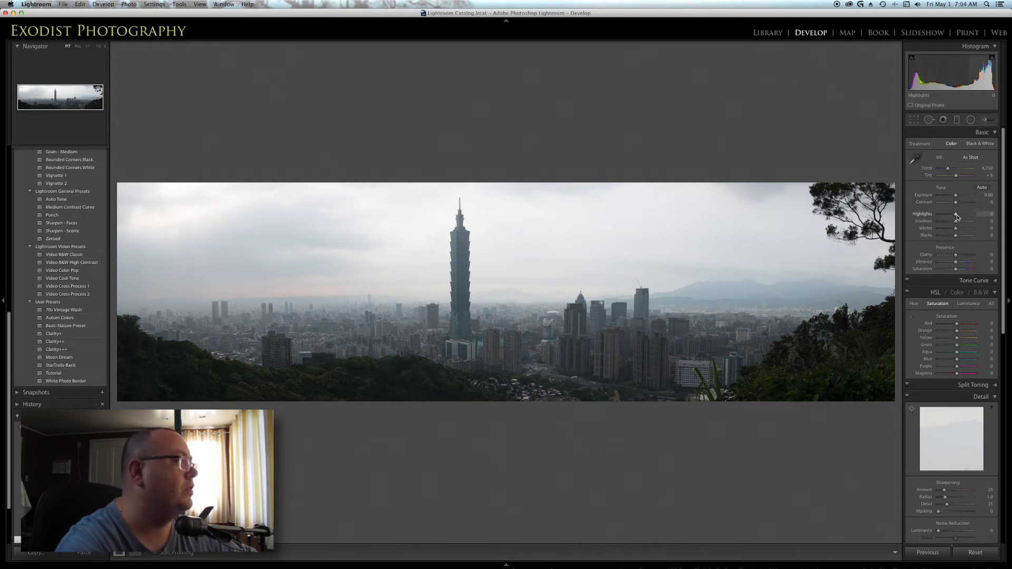
# - Set Highlights -100, Whites +35, Blacks -47, Clarity +100 and Contrast +55 in the Basic panel
pyautogui.moveTo(956, 214)
pyautogui.mouseDown()
pyautogui.moveTo(937, 215)
pyautogui.moveTo(1010, 223)
pyautogui.mouseUp()
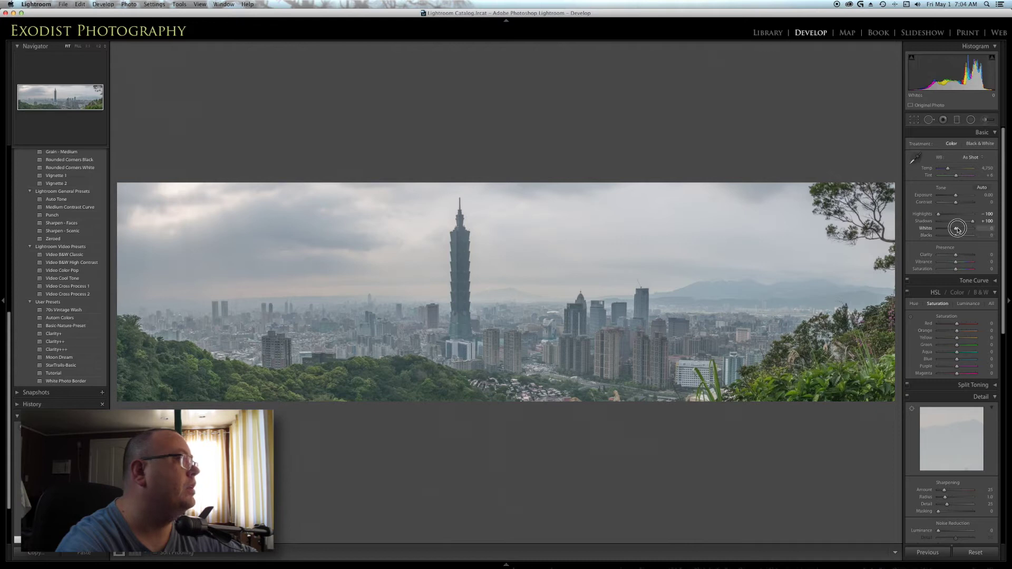
pyautogui.moveTo(958, 228); pyautogui.dragTo(962, 228)
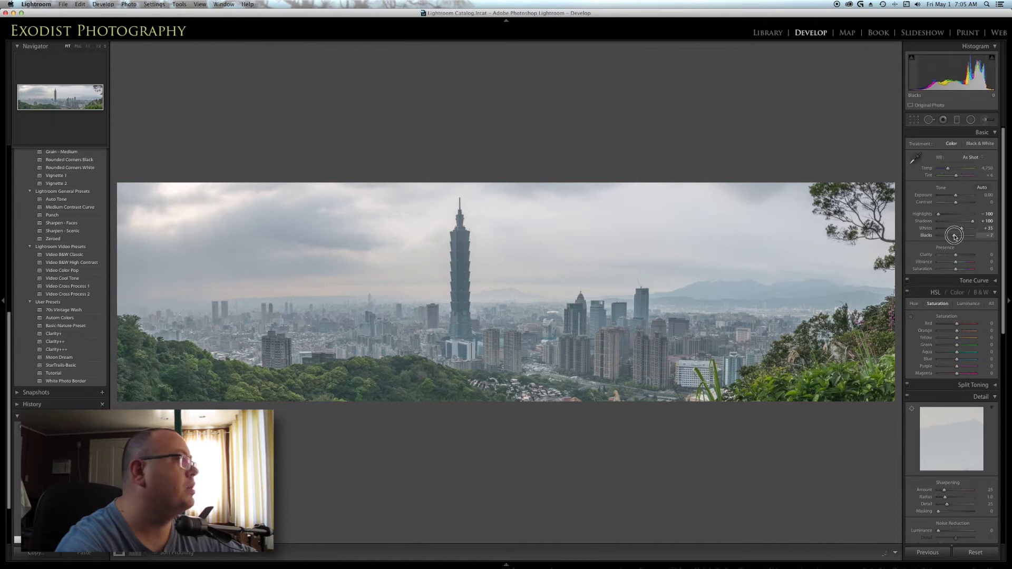
pyautogui.moveTo(953, 237); pyautogui.dragTo(947, 236)
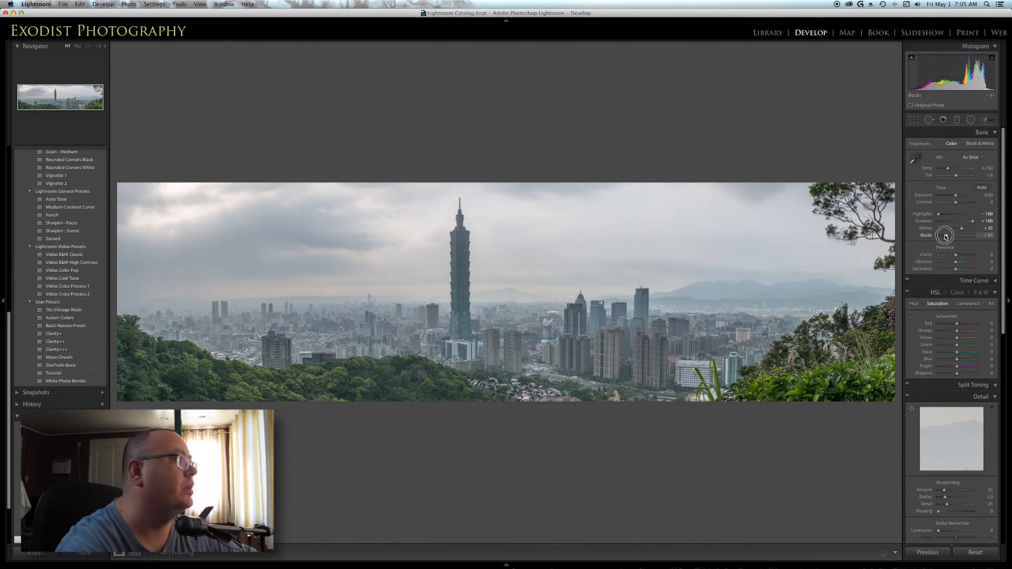
pyautogui.moveTo(946, 237); pyautogui.dragTo(947, 236)
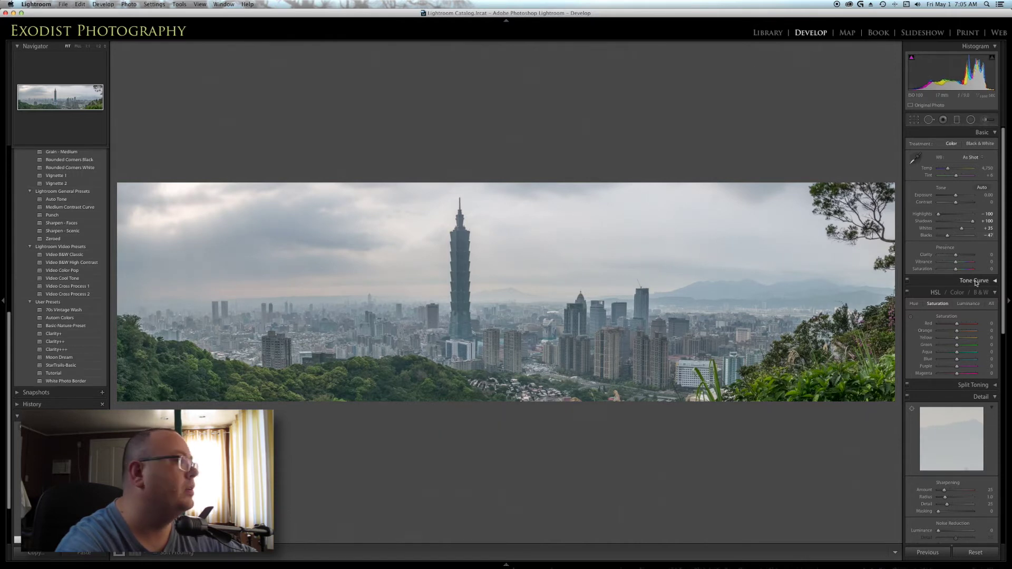
pyautogui.moveTo(955, 256); pyautogui.dragTo(988, 258)
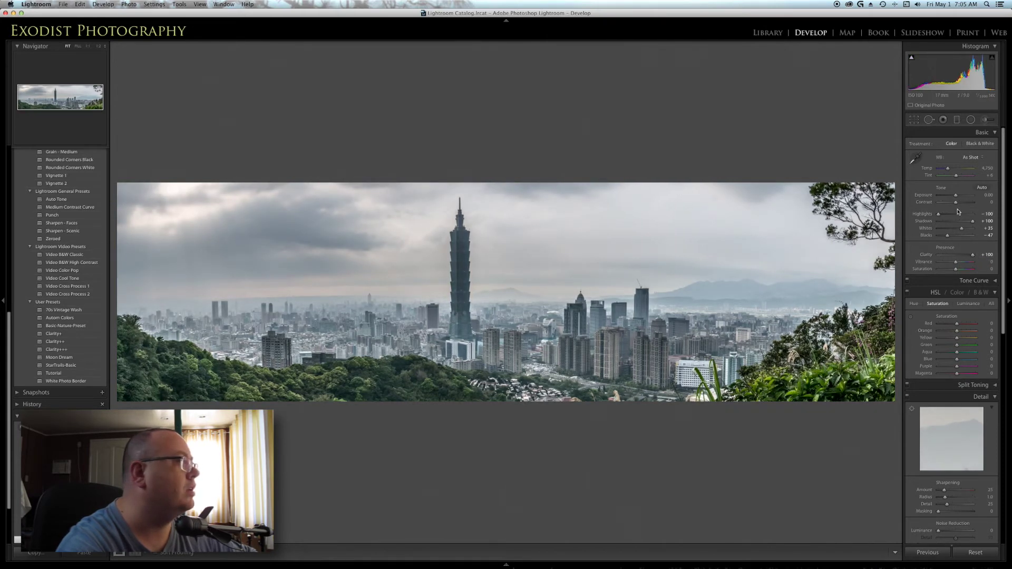
pyautogui.moveTo(957, 207); pyautogui.dragTo(970, 208)
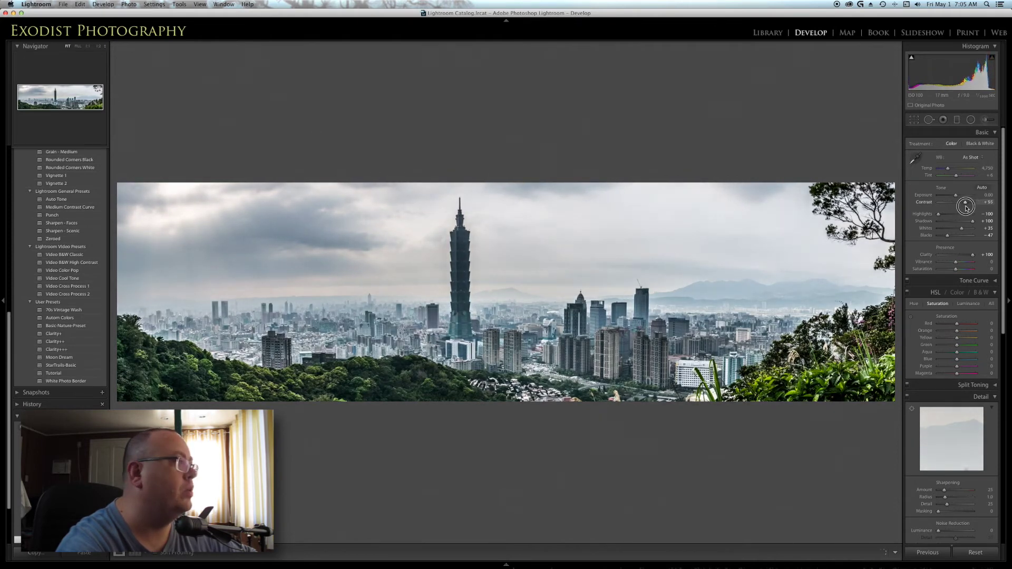
pyautogui.moveTo(970, 209); pyautogui.dragTo(965, 207)
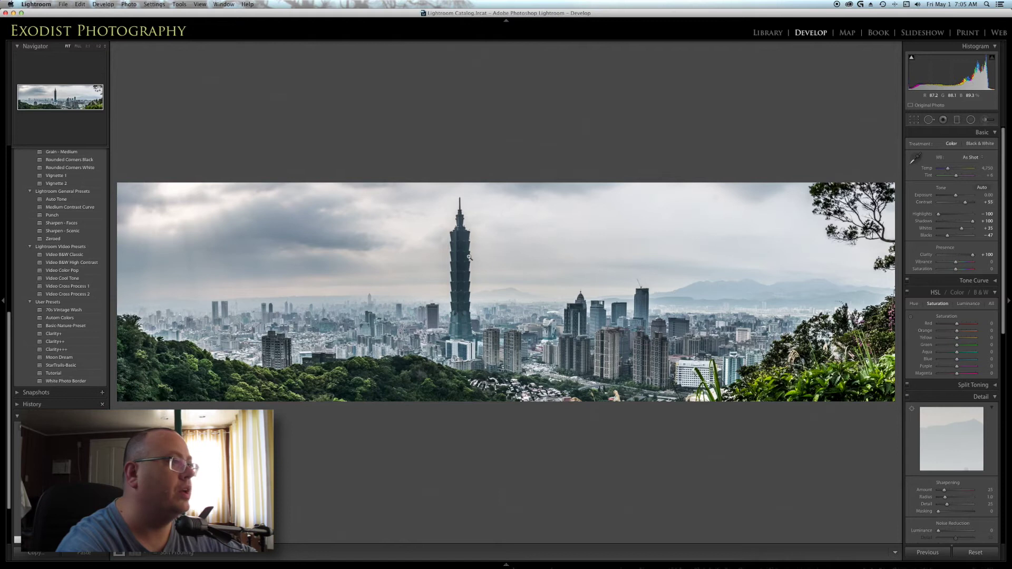
pyautogui.click(957, 121)
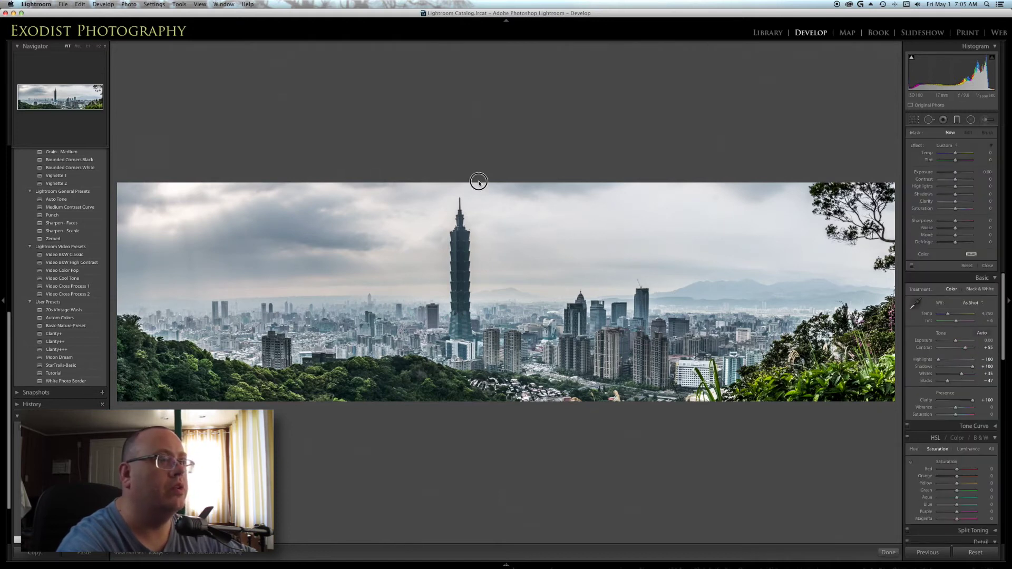
# - Draw a graduated filter from the sky downward over the panorama
pyautogui.moveTo(478, 182); pyautogui.dragTo(475, 423)
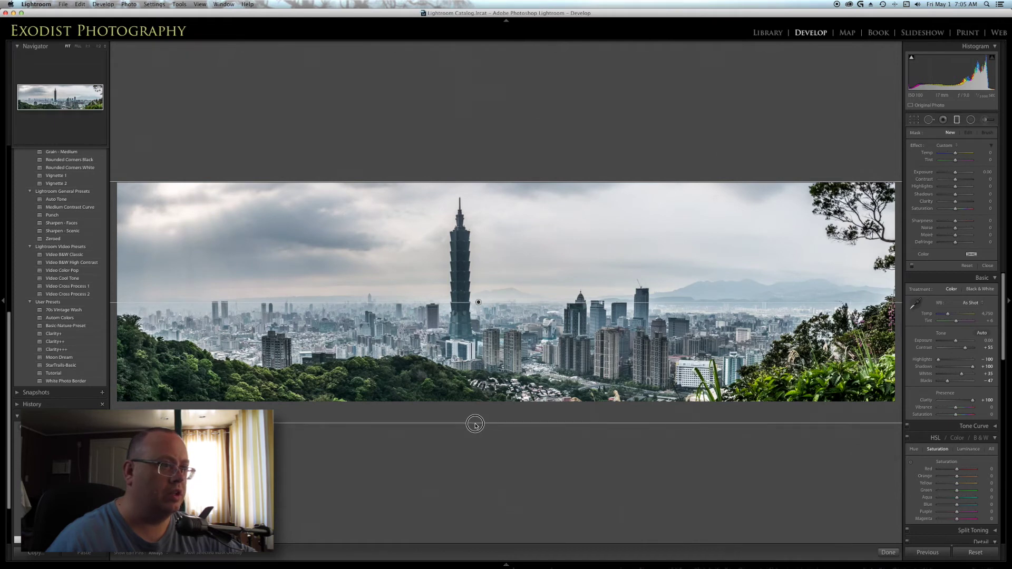
pyautogui.moveTo(475, 424); pyautogui.dragTo(475, 423)
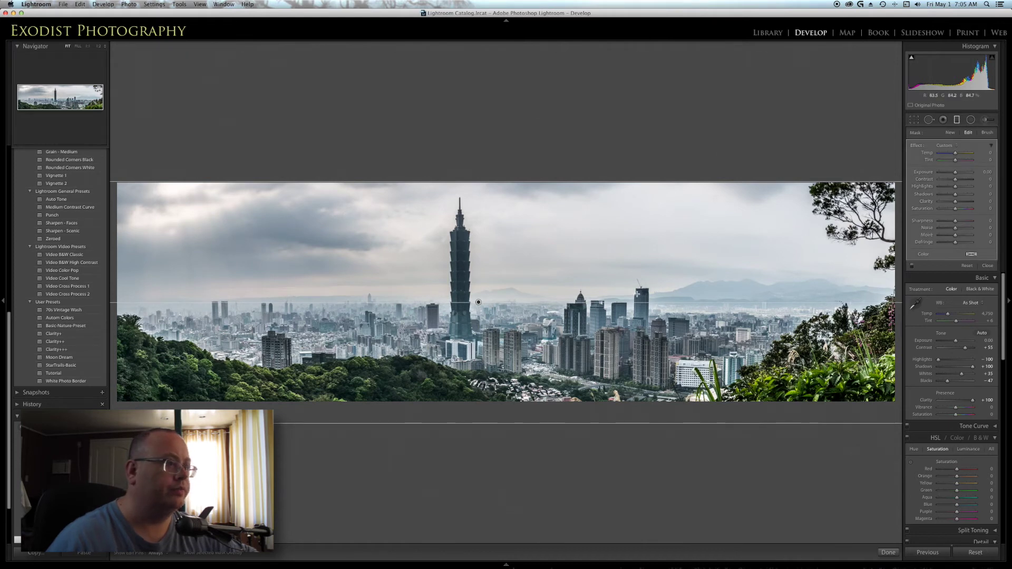
pyautogui.click(890, 552)
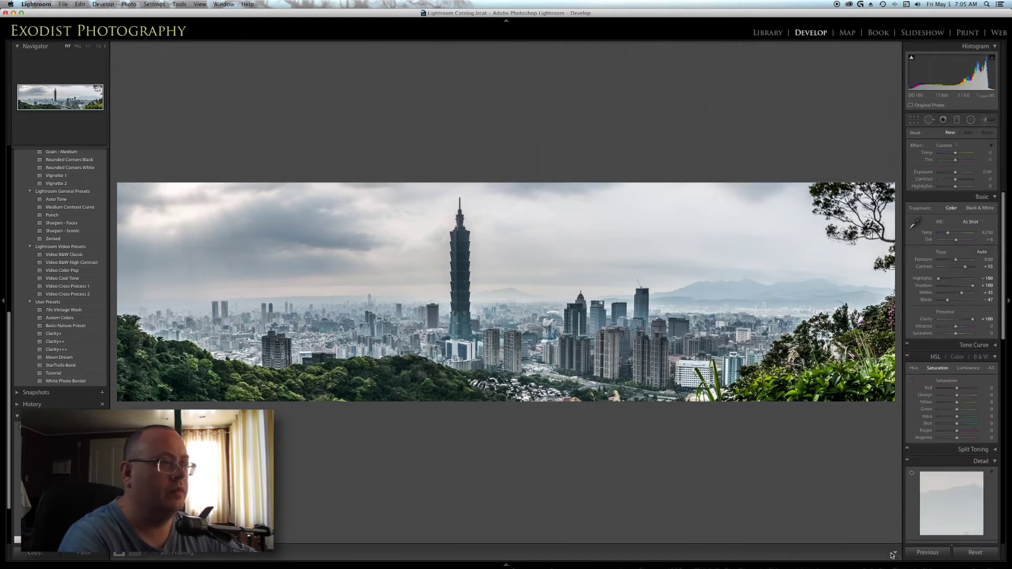
# - Set the sky gradient's Exposure to about -1.00 and Shadows to +100
pyautogui.click(957, 120)
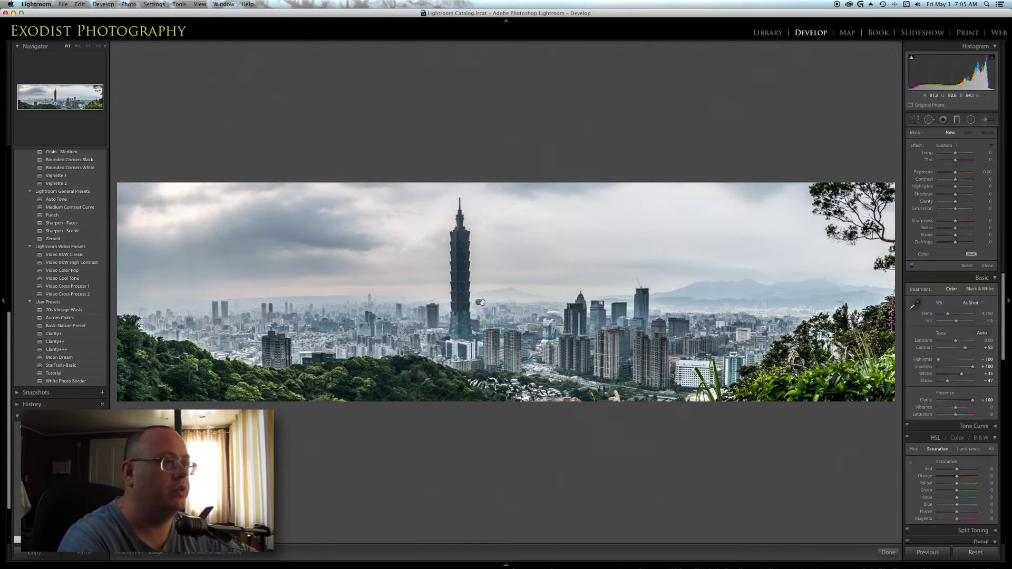
pyautogui.click(480, 302)
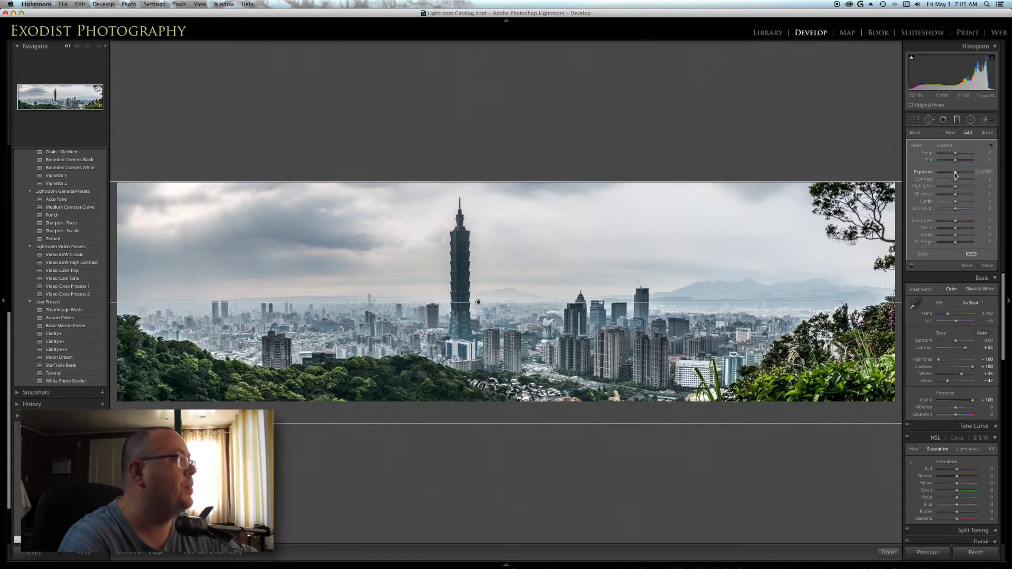
pyautogui.moveTo(956, 174); pyautogui.dragTo(950, 174)
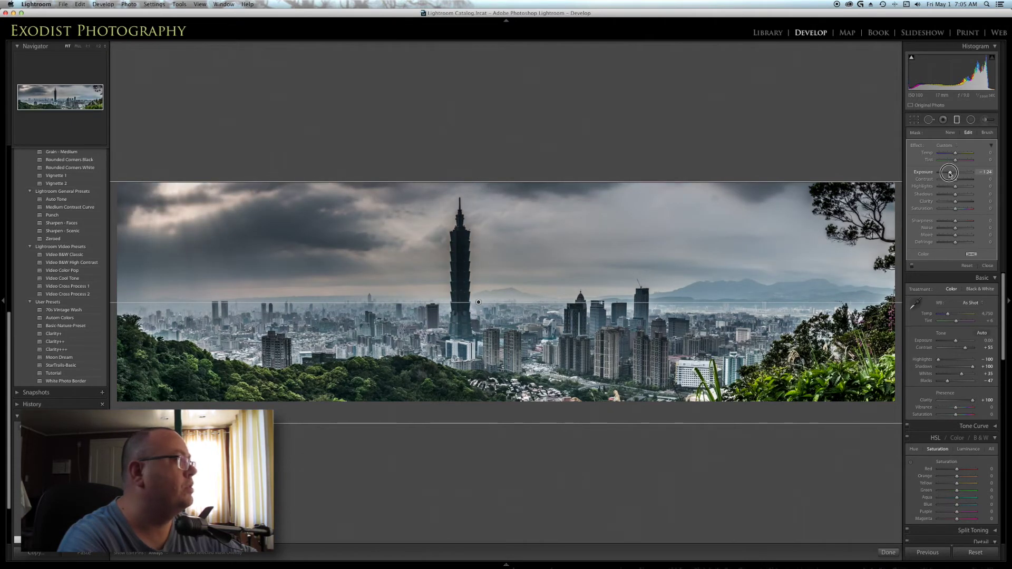
pyautogui.moveTo(950, 174); pyautogui.dragTo(952, 174)
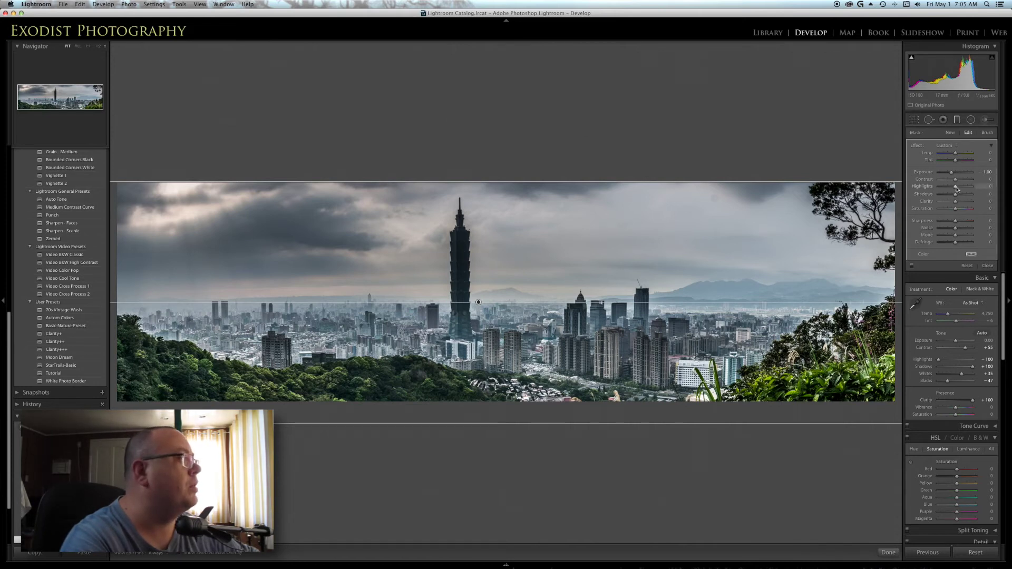
pyautogui.moveTo(955, 194); pyautogui.dragTo(1000, 199)
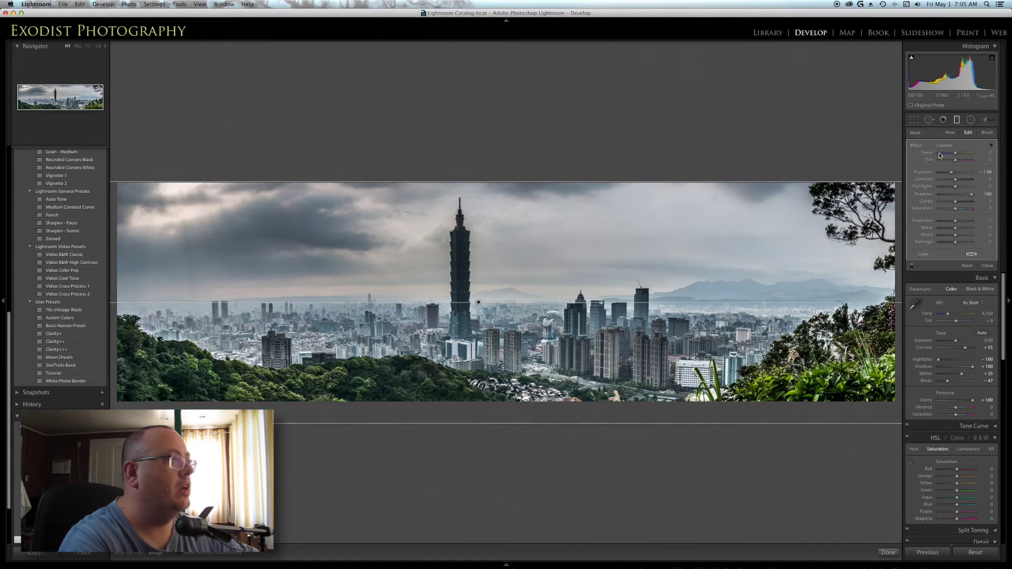
# - Brush-erase the sky gradient's darkening from the Taipei 101 tower
pyautogui.click(987, 133)
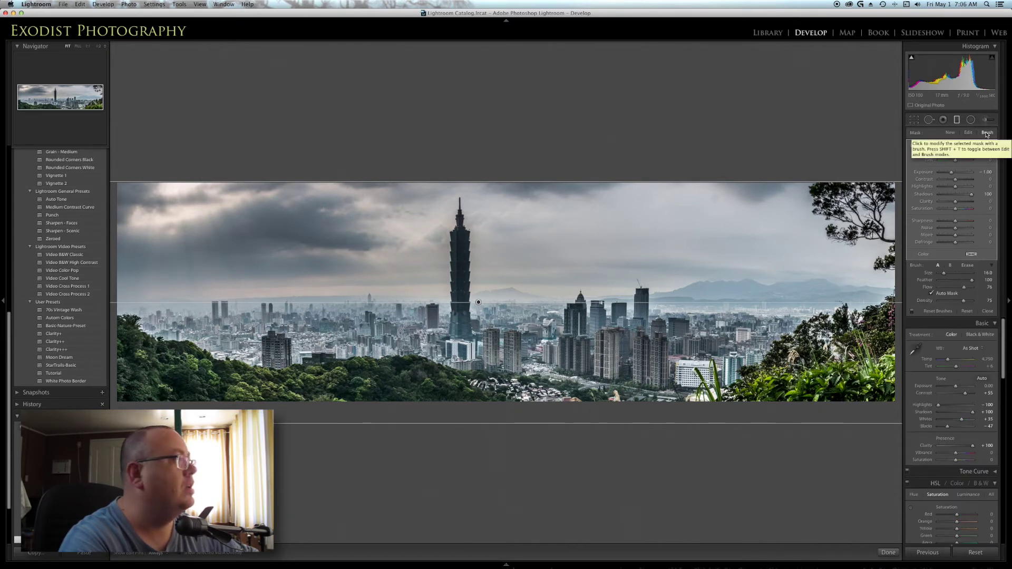
pyautogui.scroll(-5, 457, 262)
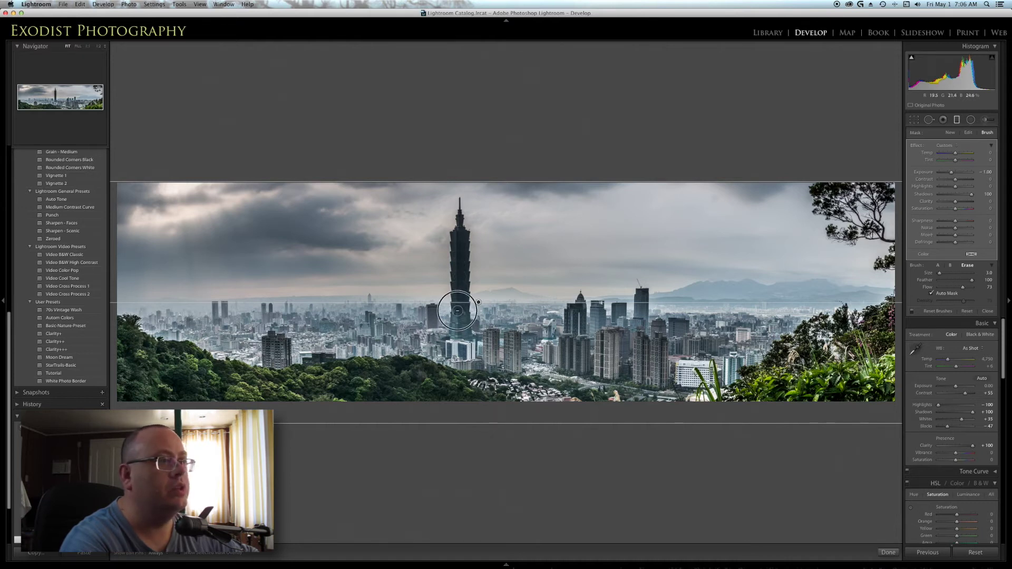
pyautogui.press('h')
pyautogui.moveTo(462, 291); pyautogui.dragTo(459, 226)
pyautogui.scroll(-10, 459, 226)
pyautogui.scroll(5, 457, 236)
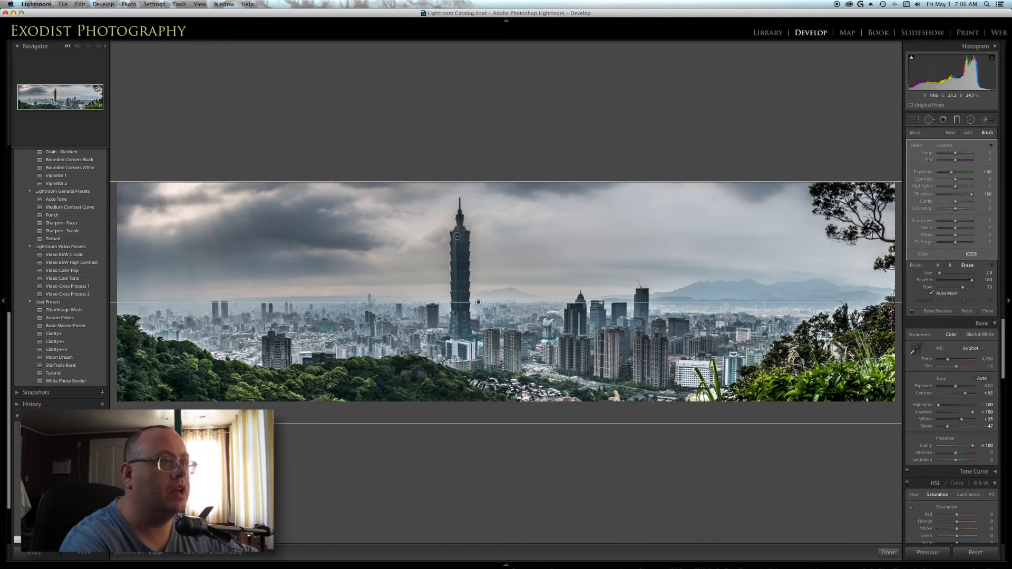
pyautogui.press('h')
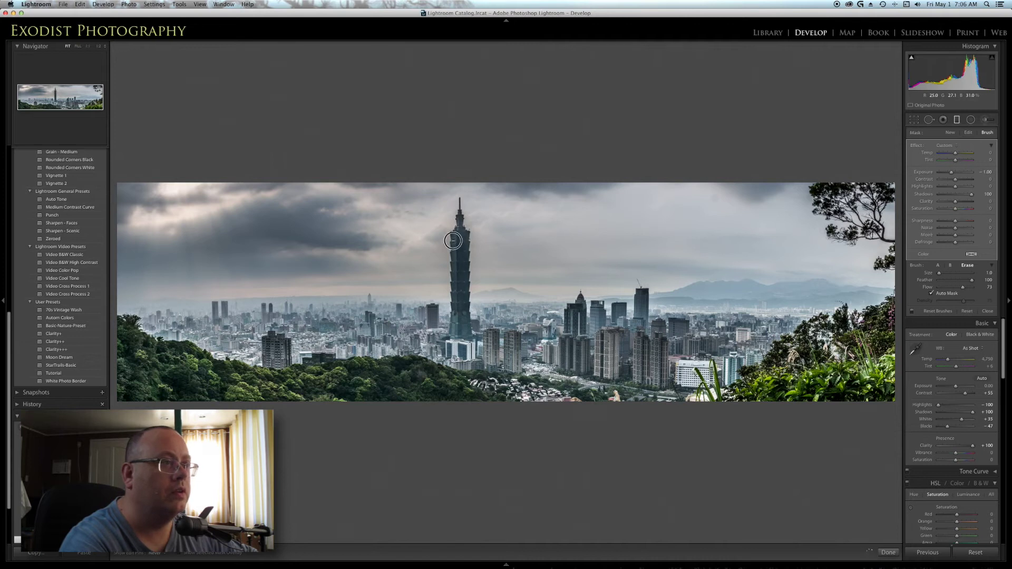
pyautogui.press('h')
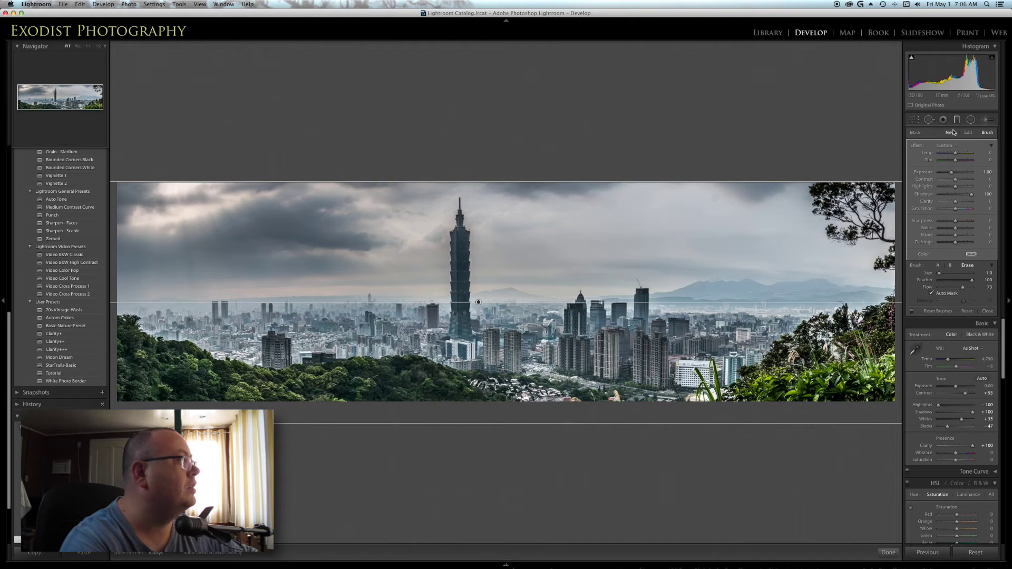
# - Give the sky gradient Clarity 52 and Temp -25, then finish it
pyautogui.click(969, 132)
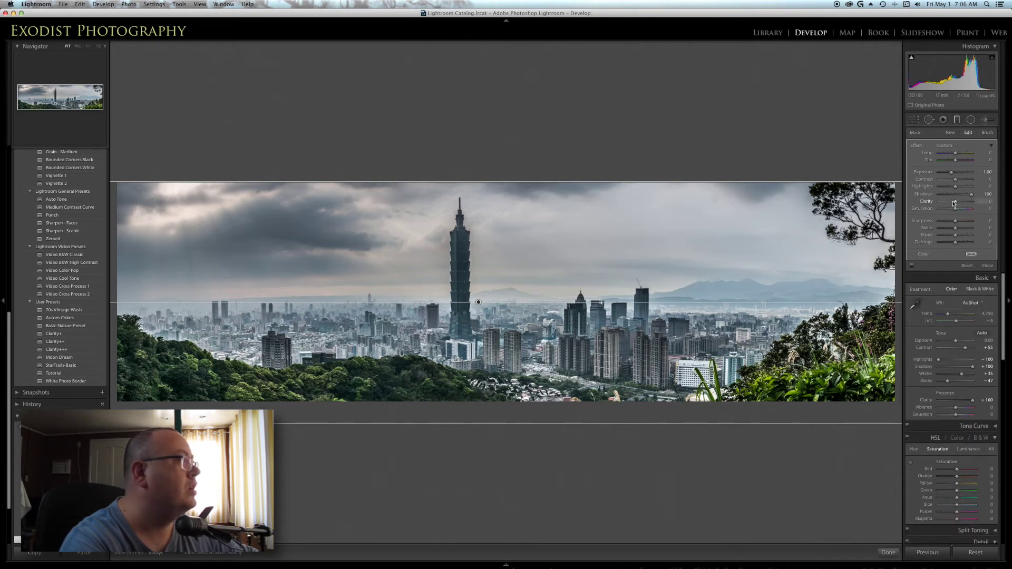
pyautogui.moveTo(955, 201); pyautogui.dragTo(968, 204)
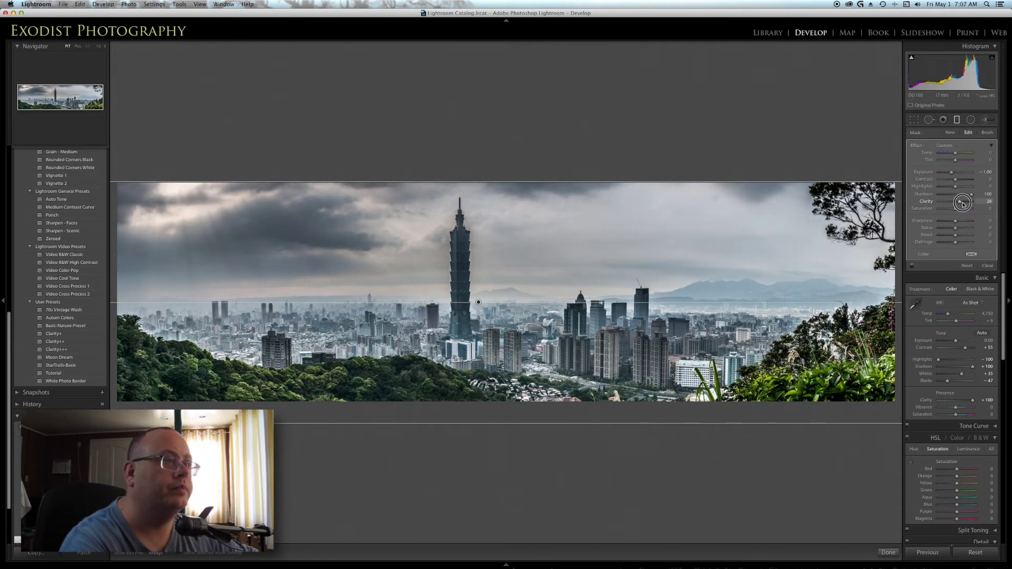
pyautogui.click(973, 255)
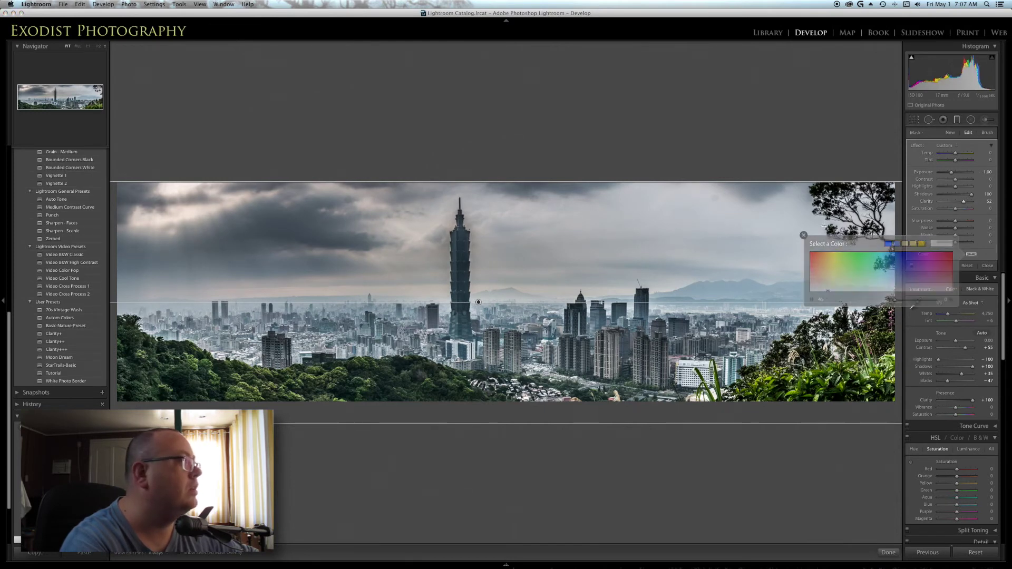
pyautogui.click(803, 236)
pyautogui.moveTo(956, 155); pyautogui.dragTo(952, 155)
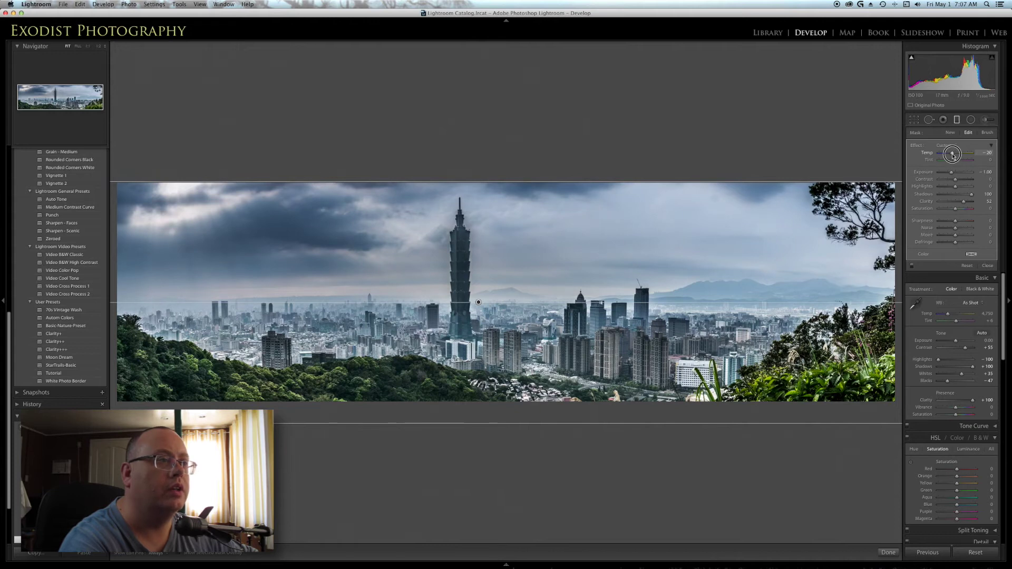
pyautogui.moveTo(952, 155); pyautogui.dragTo(952, 155)
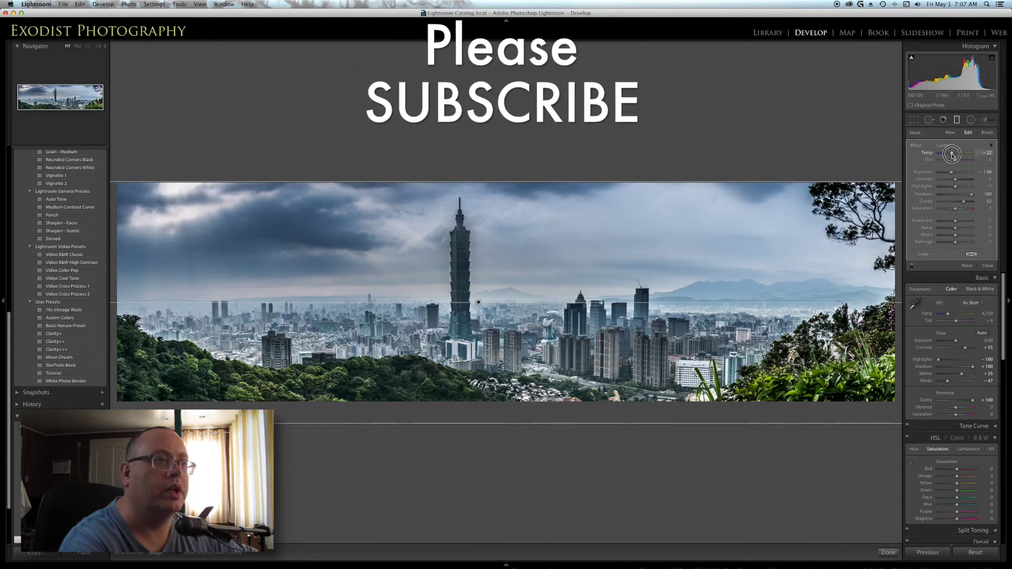
pyautogui.moveTo(952, 155); pyautogui.dragTo(952, 155)
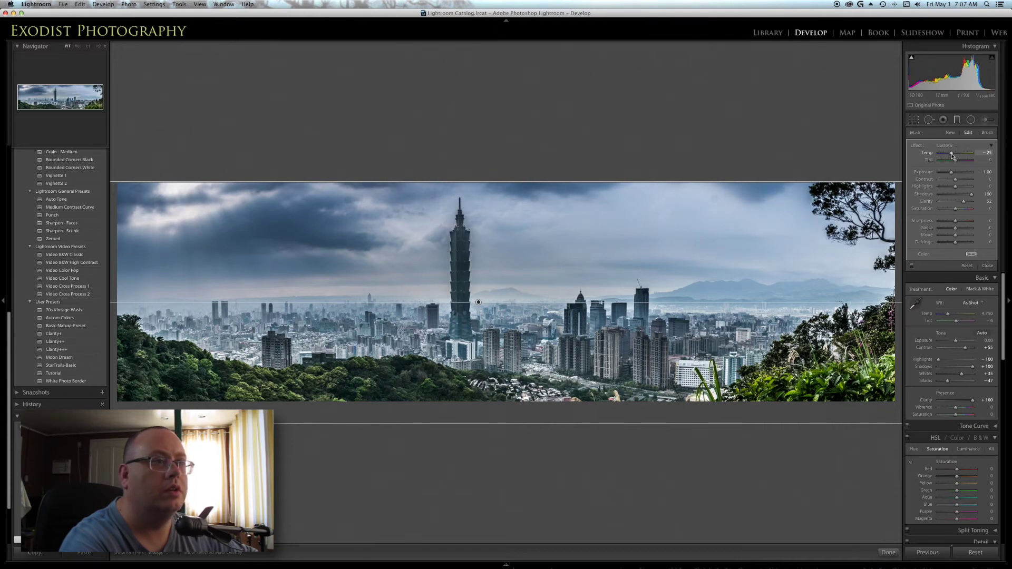
pyautogui.click(888, 553)
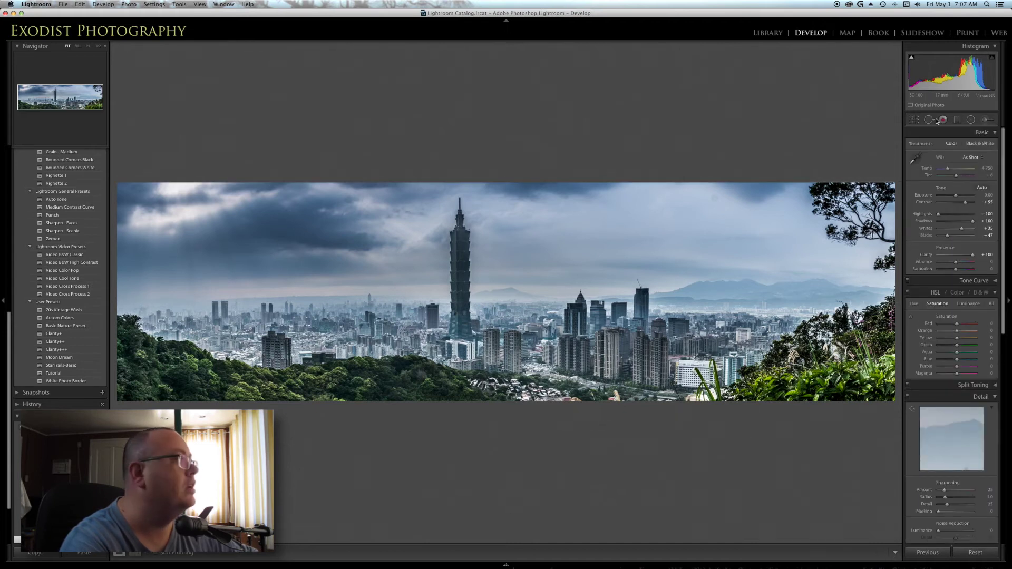
# - Add a horizontal gradient rising from the bottom at Exposure -0.68 to darken the foreground
pyautogui.click(957, 119)
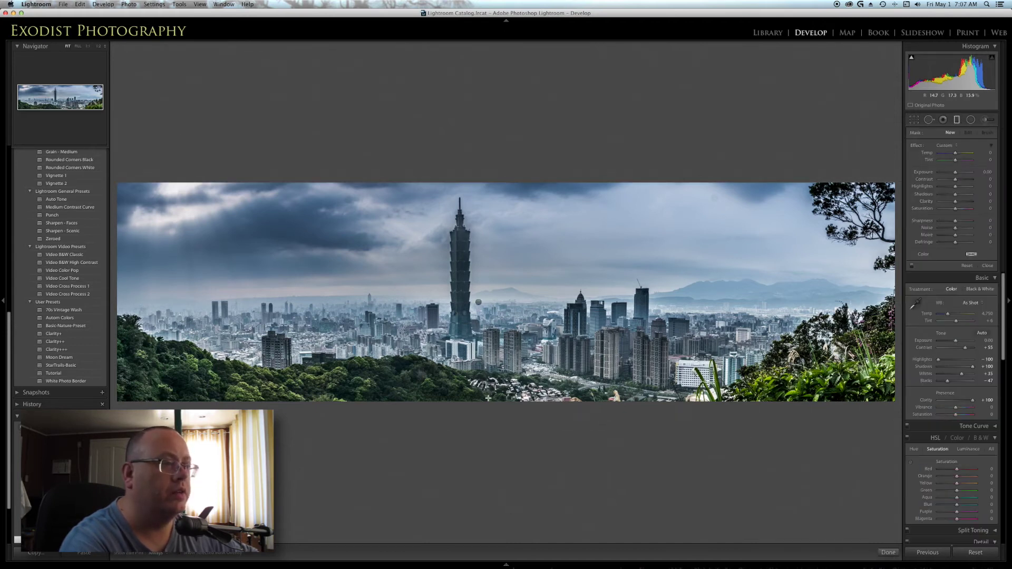
pyautogui.moveTo(488, 402); pyautogui.dragTo(487, 304)
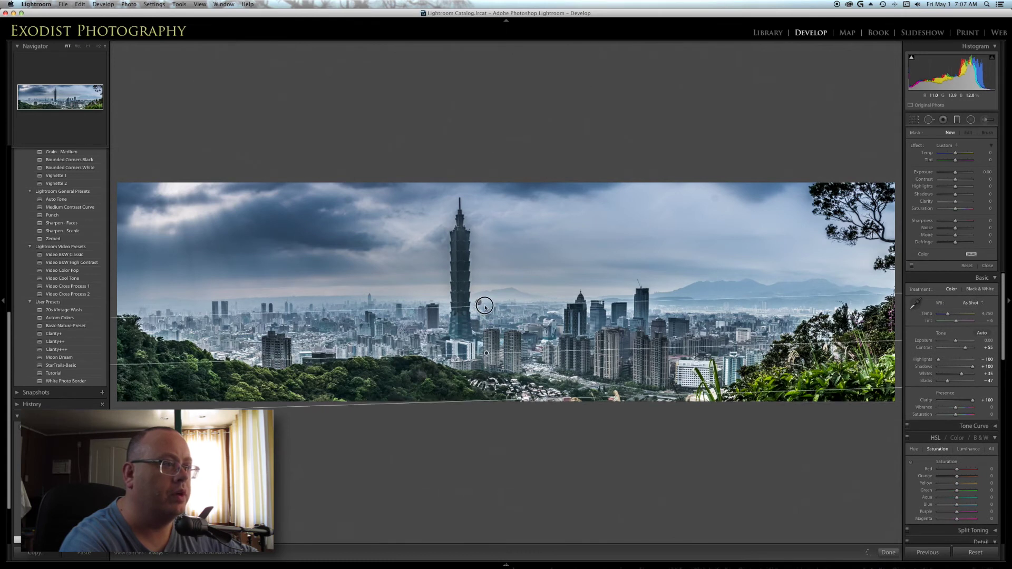
pyautogui.moveTo(486, 304); pyautogui.dragTo(490, 305)
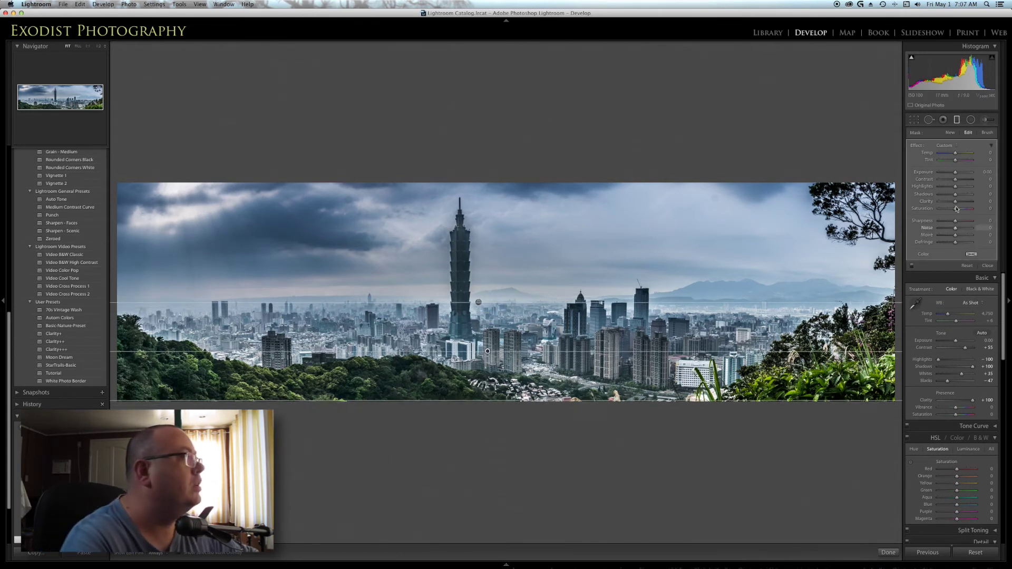
pyautogui.moveTo(955, 172); pyautogui.dragTo(952, 172)
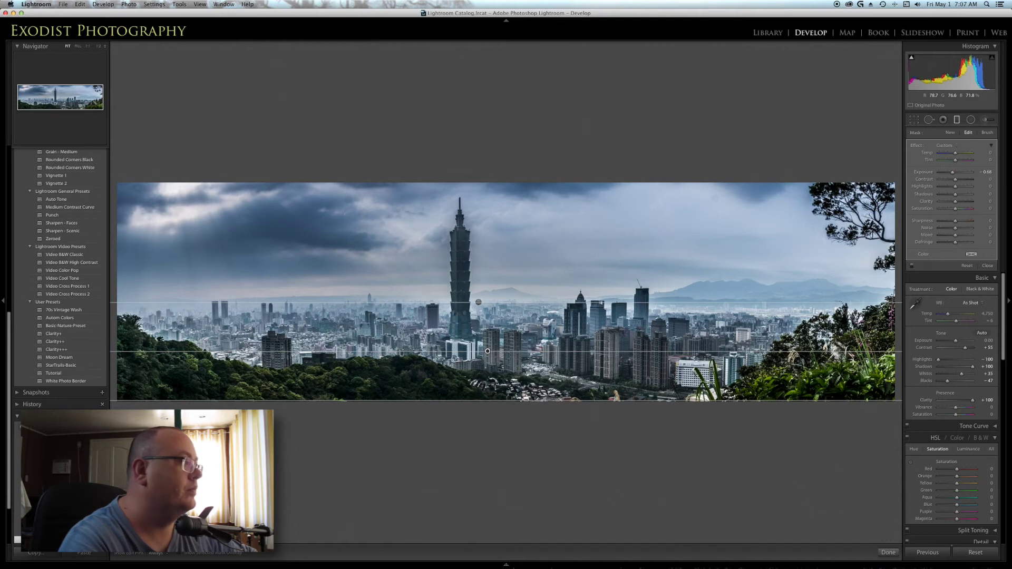
pyautogui.click(888, 552)
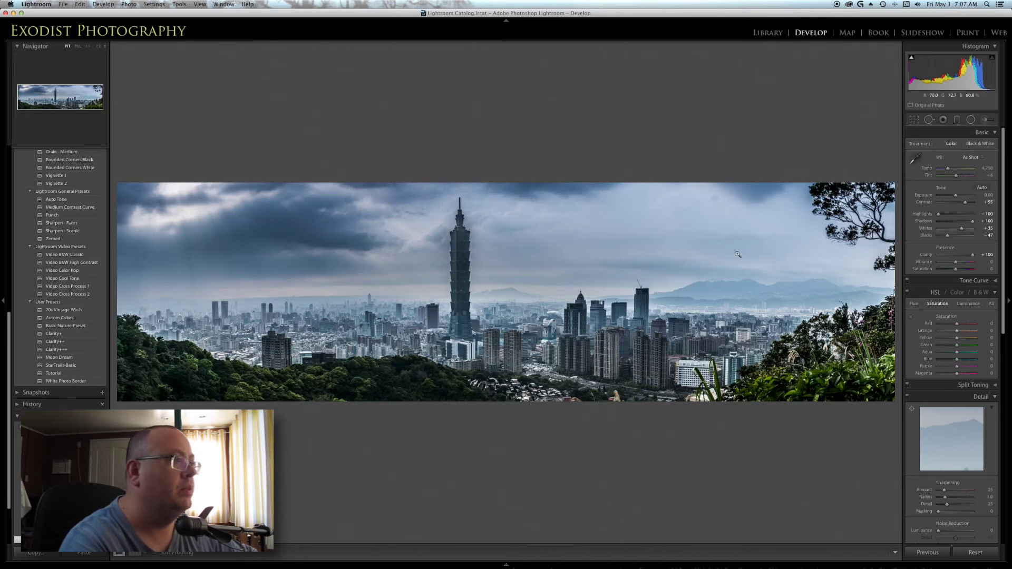
# - Add a diagonal gradient across the photo at Exposure -0.17
pyautogui.click(957, 120)
pyautogui.moveTo(843, 185); pyautogui.dragTo(524, 527)
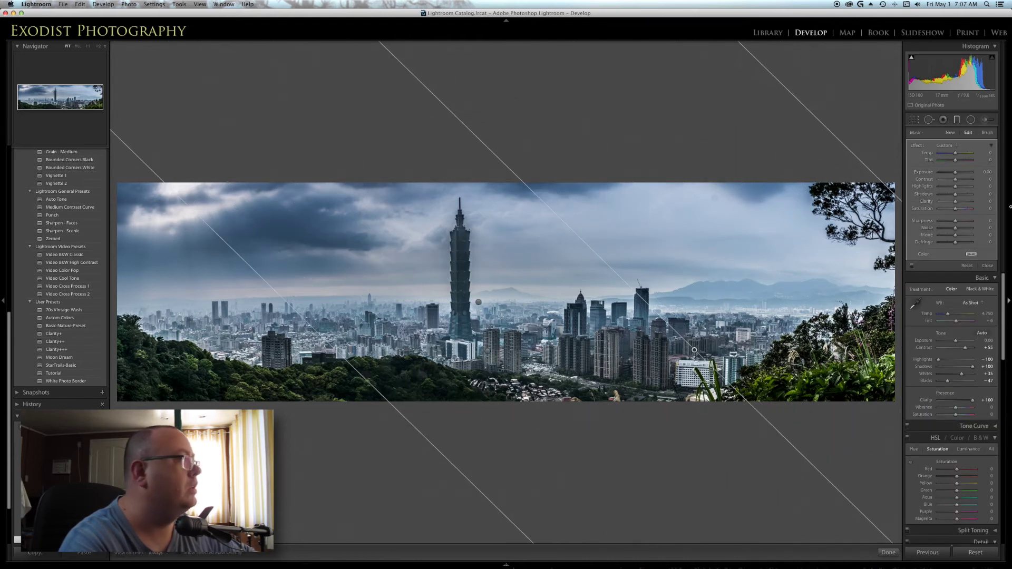
pyautogui.moveTo(956, 173); pyautogui.dragTo(955, 173)
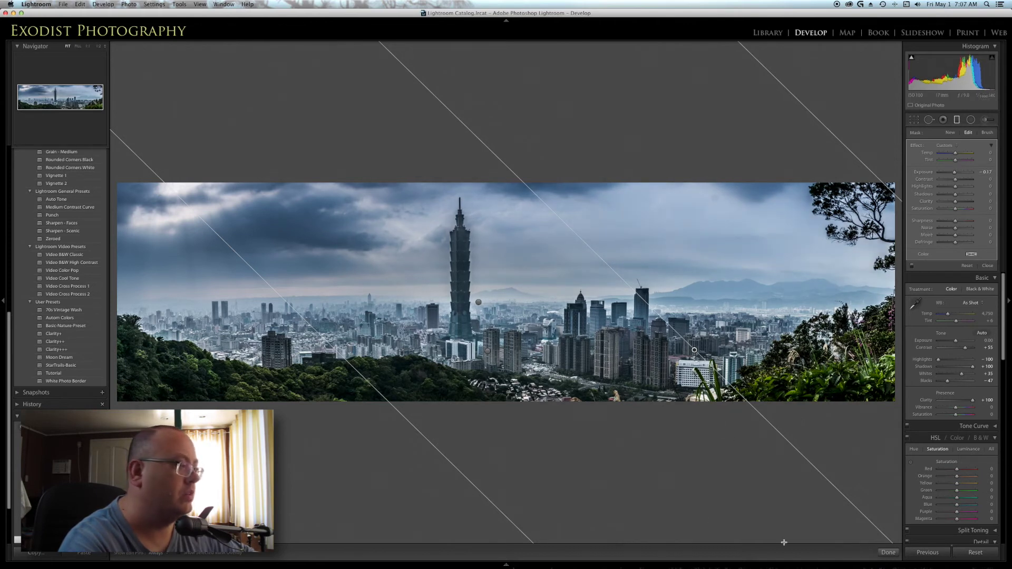
pyautogui.click(889, 552)
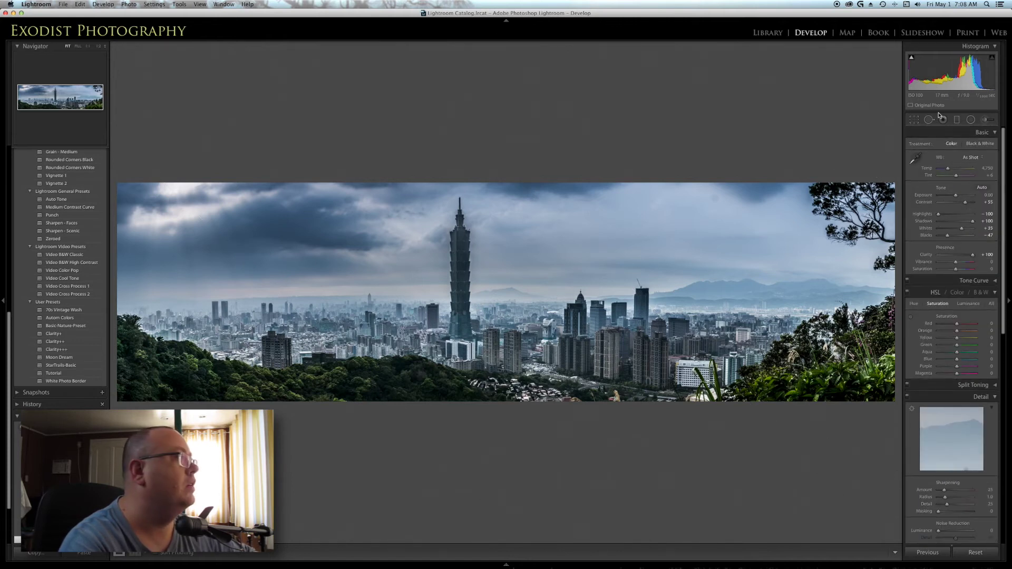
# - Draw a radial filter over the bright upper-left clouds and try a yellow tint
pyautogui.click(972, 120)
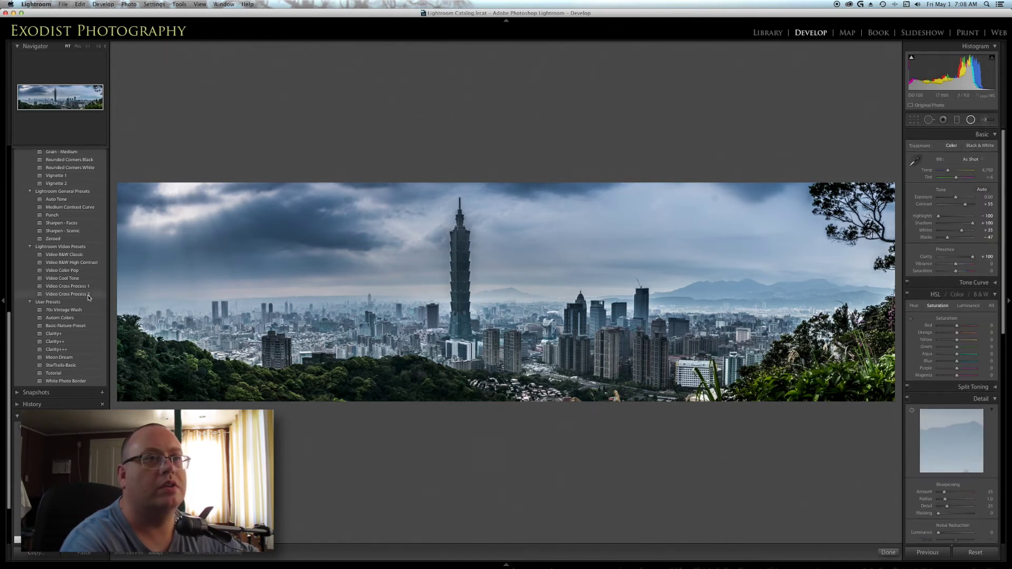
pyautogui.moveTo(170, 213)
pyautogui.mouseDown()
pyautogui.moveTo(267, 273)
pyautogui.moveTo(285, 265)
pyautogui.mouseUp()
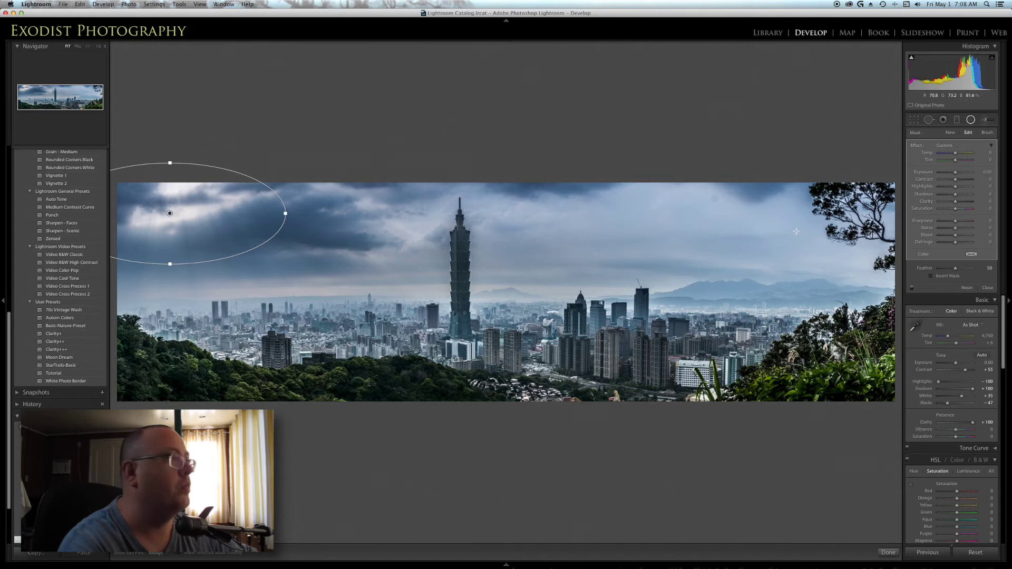
pyautogui.click(971, 256)
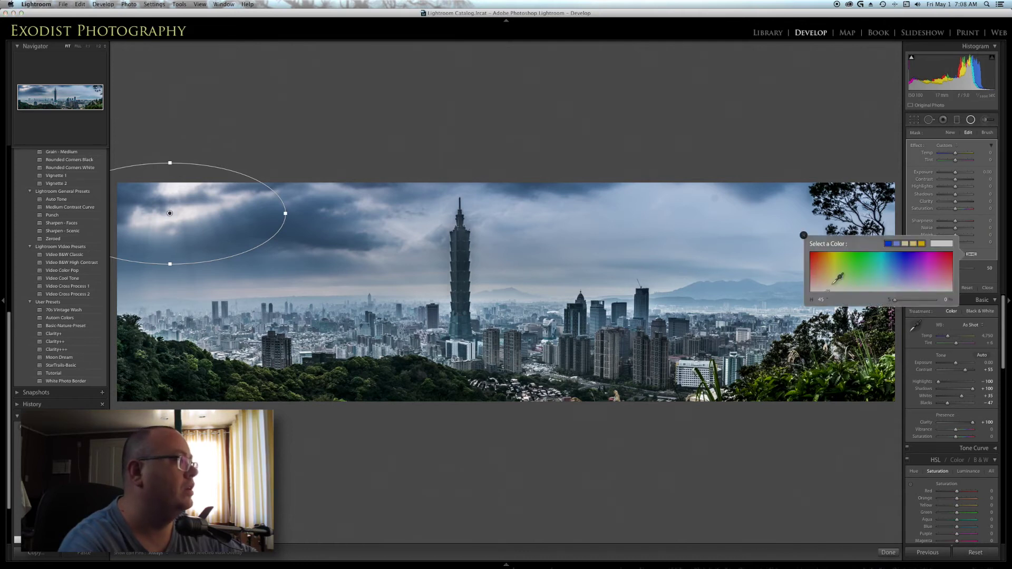
pyautogui.click(830, 257)
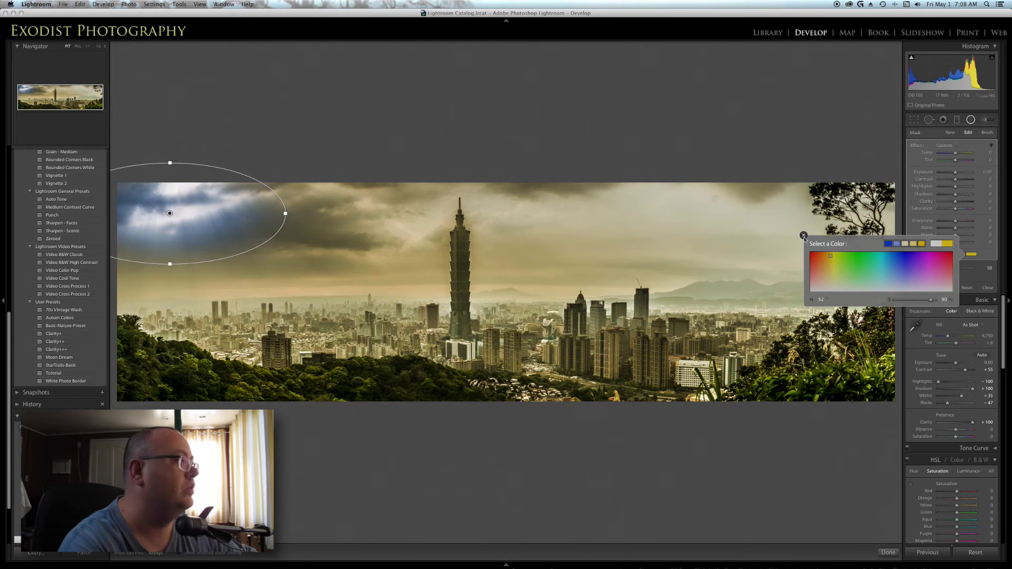
pyautogui.moveTo(931, 303)
pyautogui.mouseDown()
pyautogui.moveTo(890, 305)
pyautogui.moveTo(903, 301)
pyautogui.mouseUp()
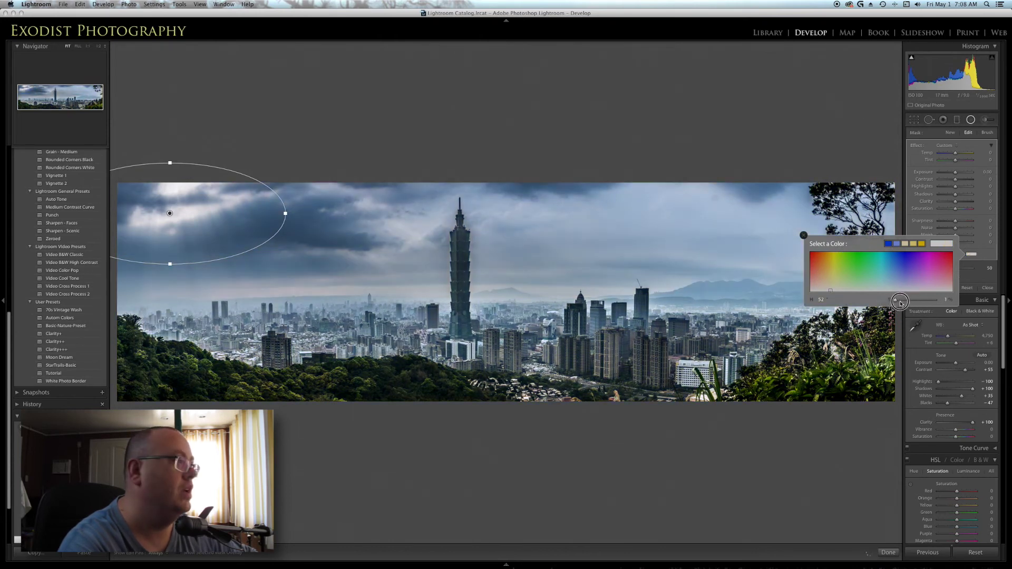
pyautogui.click(803, 235)
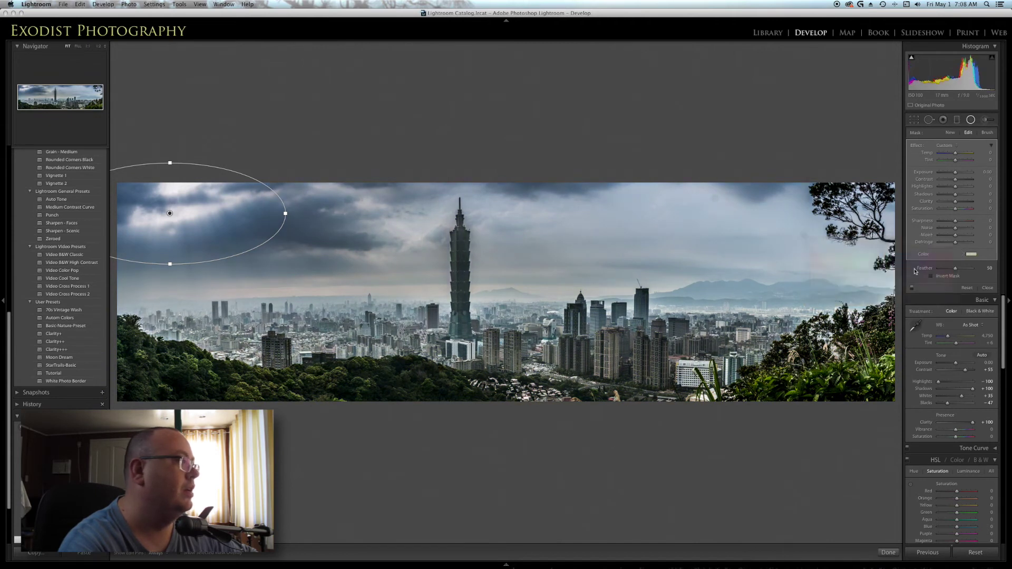
# - Invert the radial mask, give it a saturated yellow tint and feather around 80
pyautogui.click(941, 276)
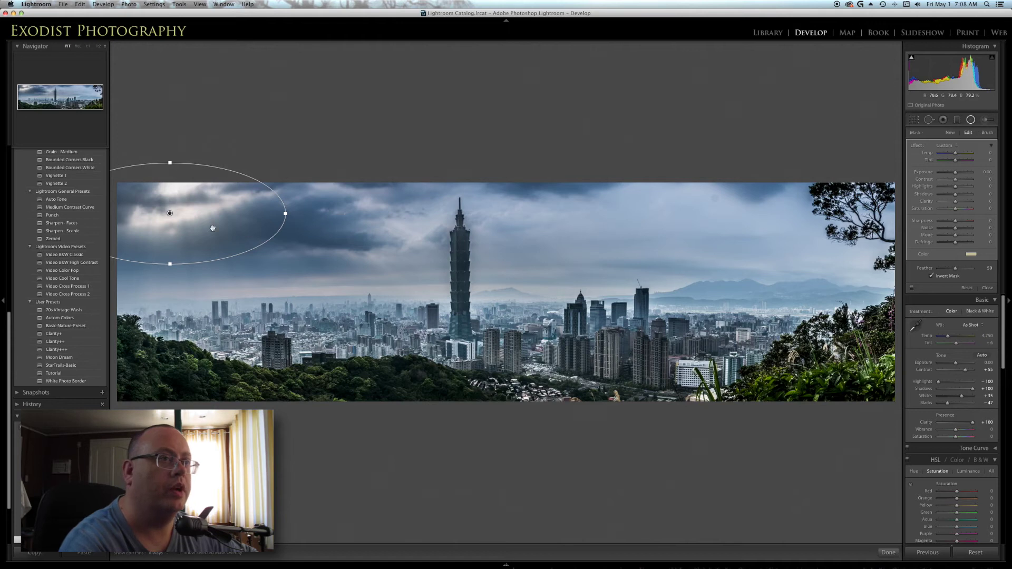
pyautogui.click(974, 256)
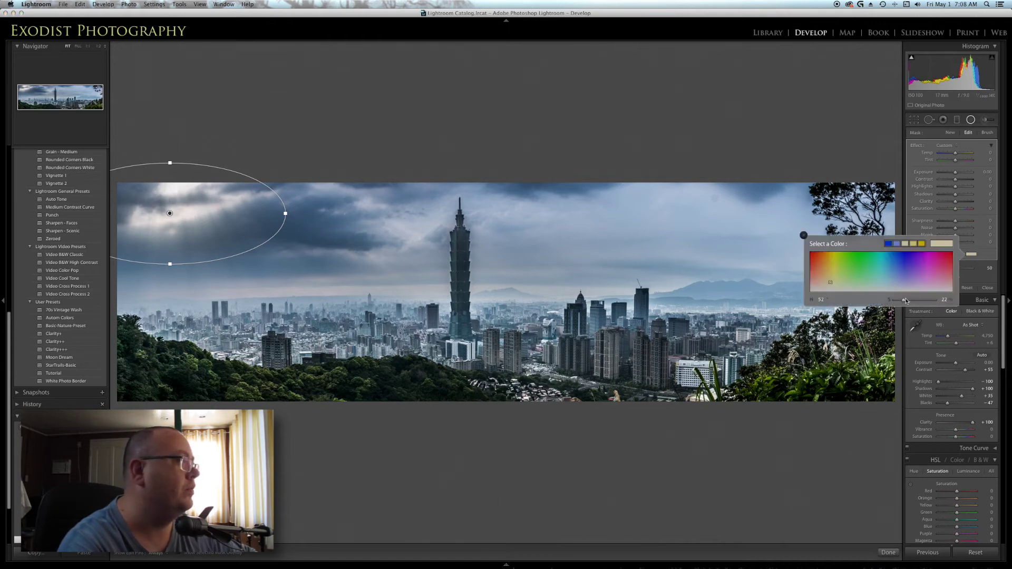
pyautogui.moveTo(906, 300); pyautogui.dragTo(929, 301)
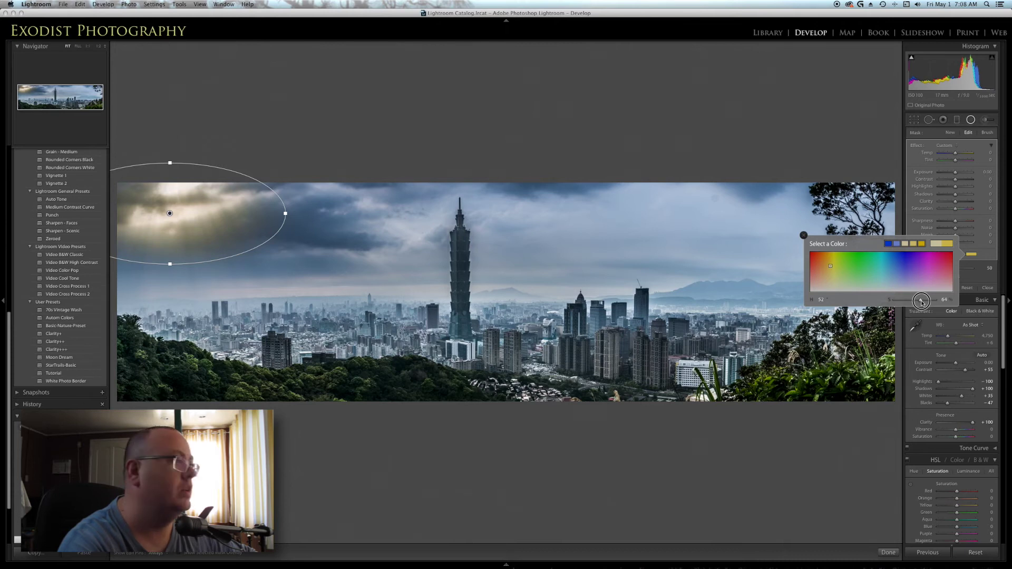
pyautogui.moveTo(919, 302); pyautogui.dragTo(918, 301)
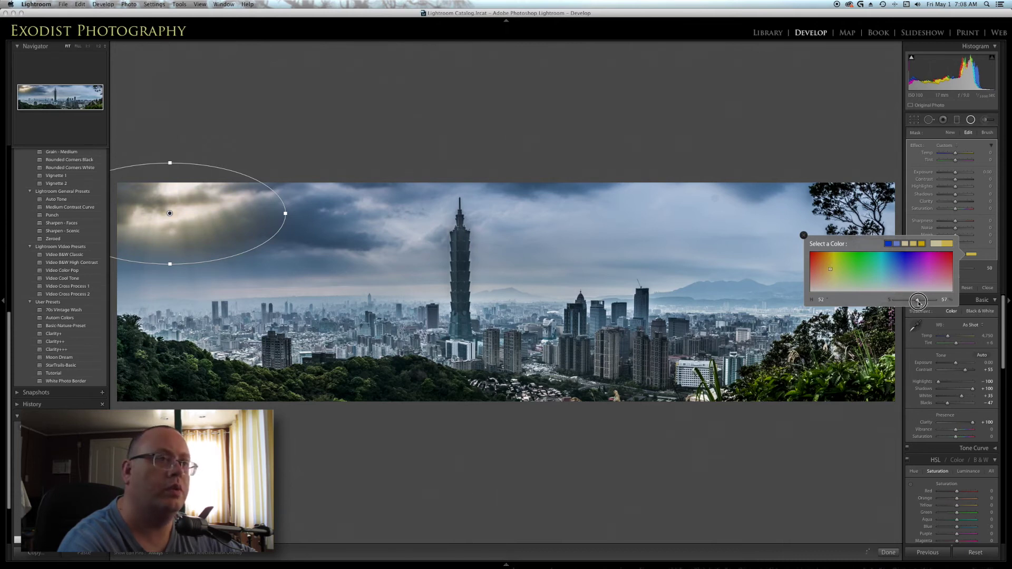
pyautogui.click(803, 235)
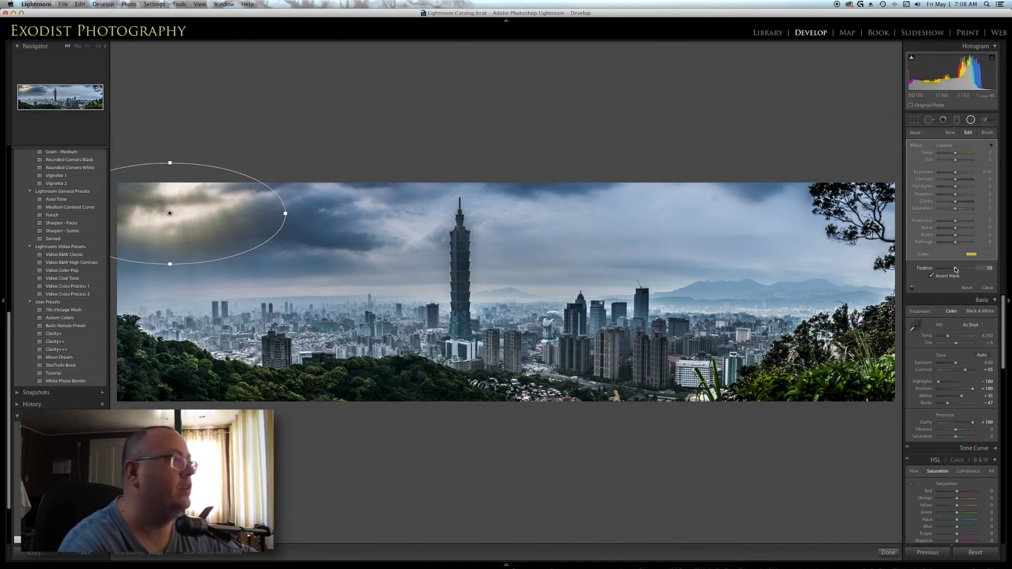
pyautogui.moveTo(955, 269); pyautogui.dragTo(970, 269)
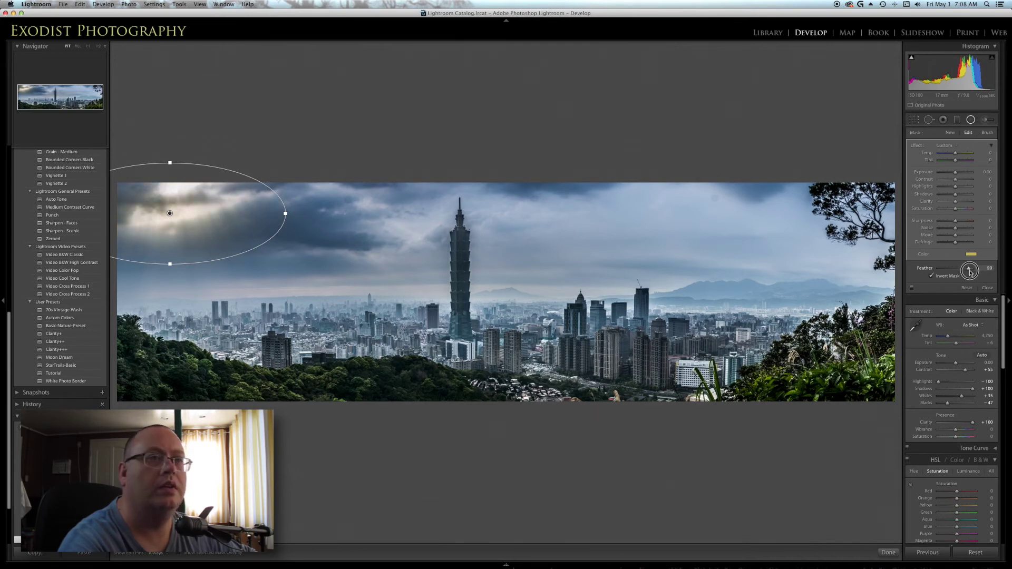
pyautogui.moveTo(972, 271); pyautogui.dragTo(967, 272)
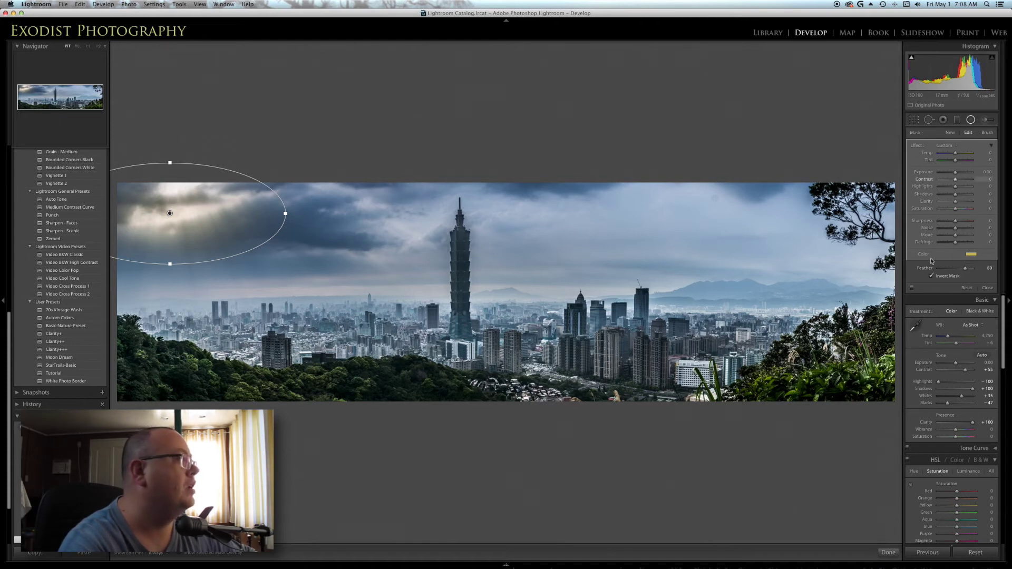
pyautogui.click(984, 120)
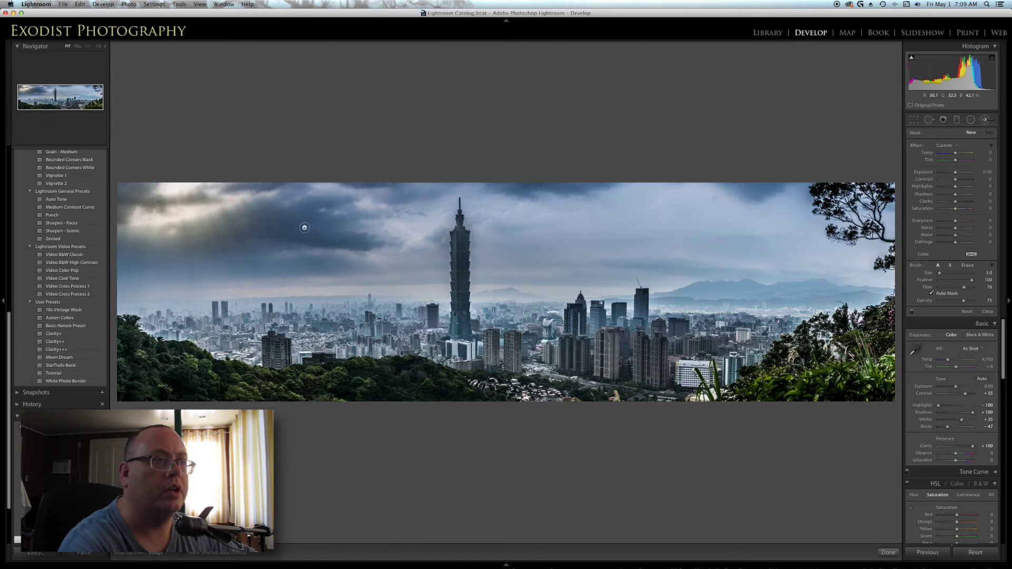
# - Set the adjustment brush to size 6.0 with a golden yellow tint (H 51, S 61)
pyautogui.scroll(4, 294, 222)
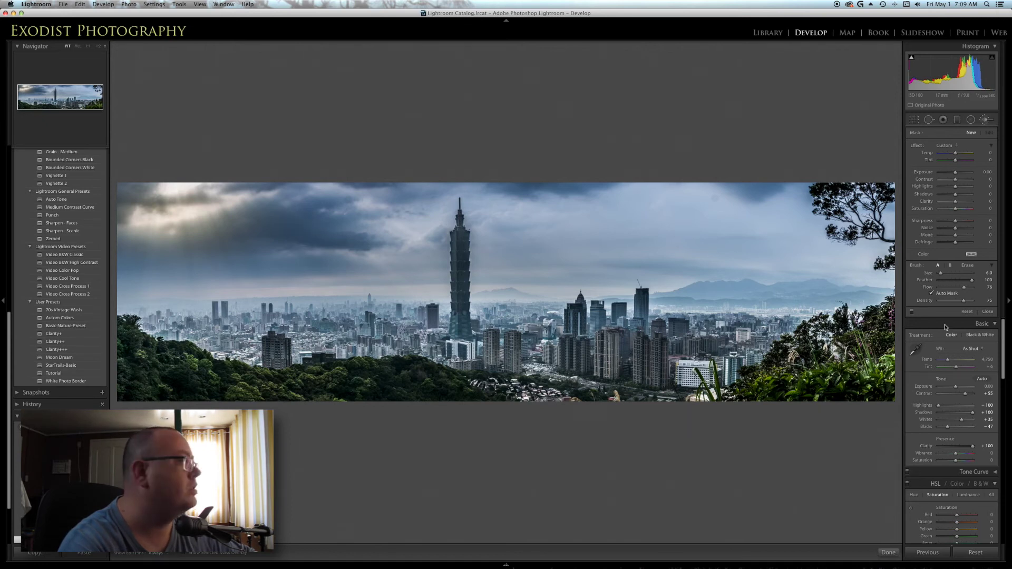
pyautogui.click(972, 254)
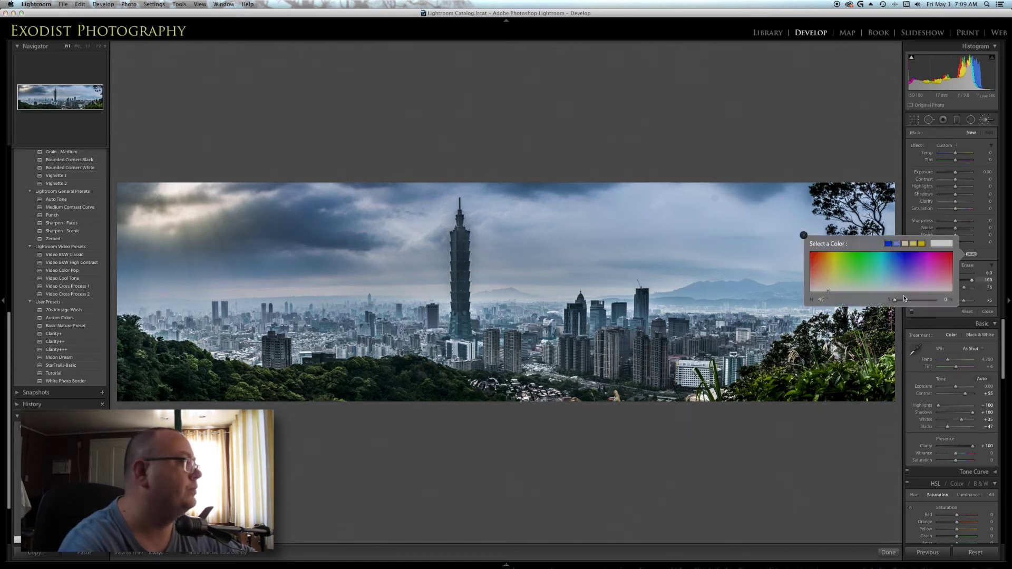
pyautogui.click(832, 266)
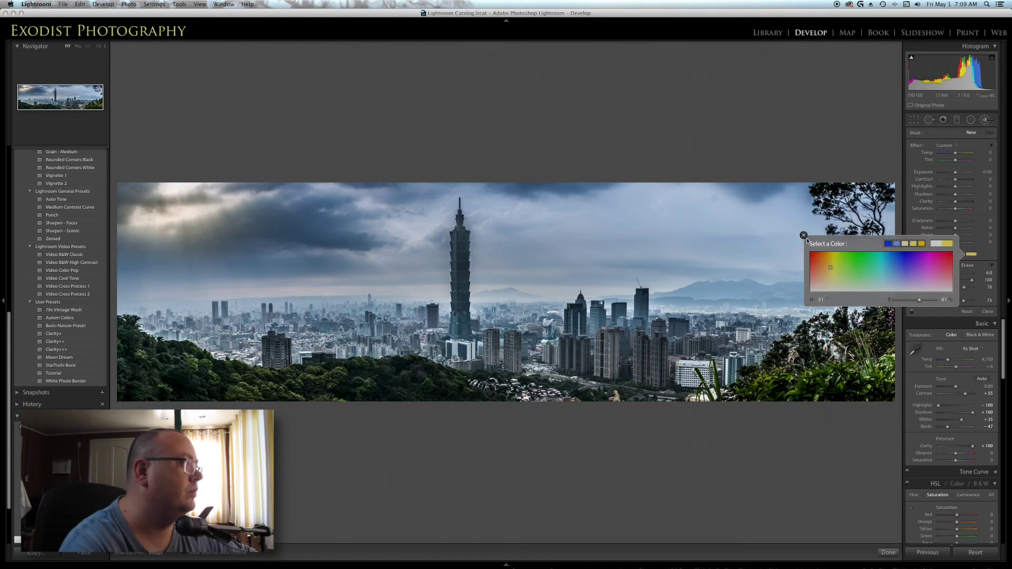
pyautogui.click(803, 235)
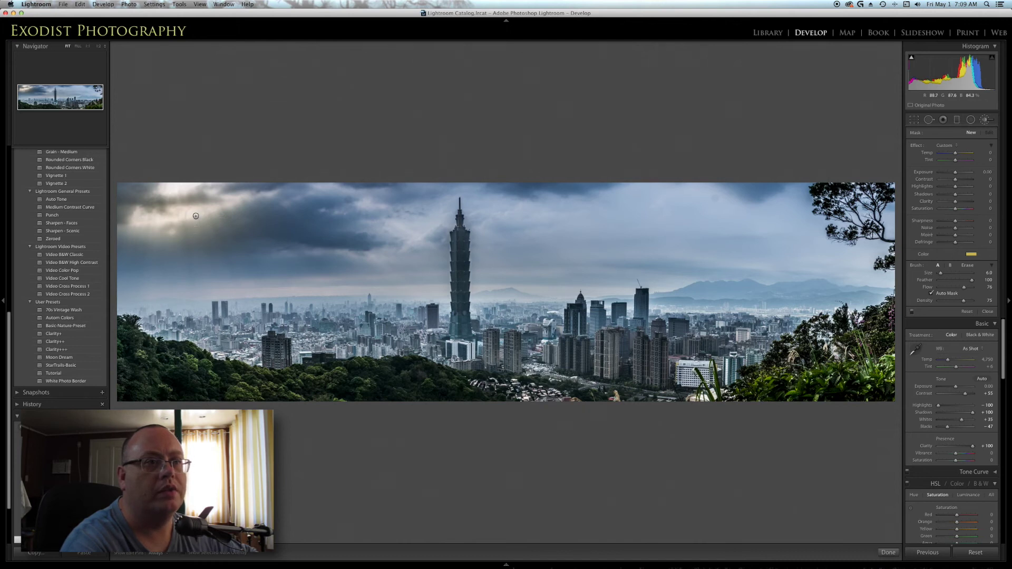
# - Paint a first golden light ray slanting down the left sky, checking it with pins hidden
pyautogui.moveTo(196, 215); pyautogui.dragTo(213, 298)
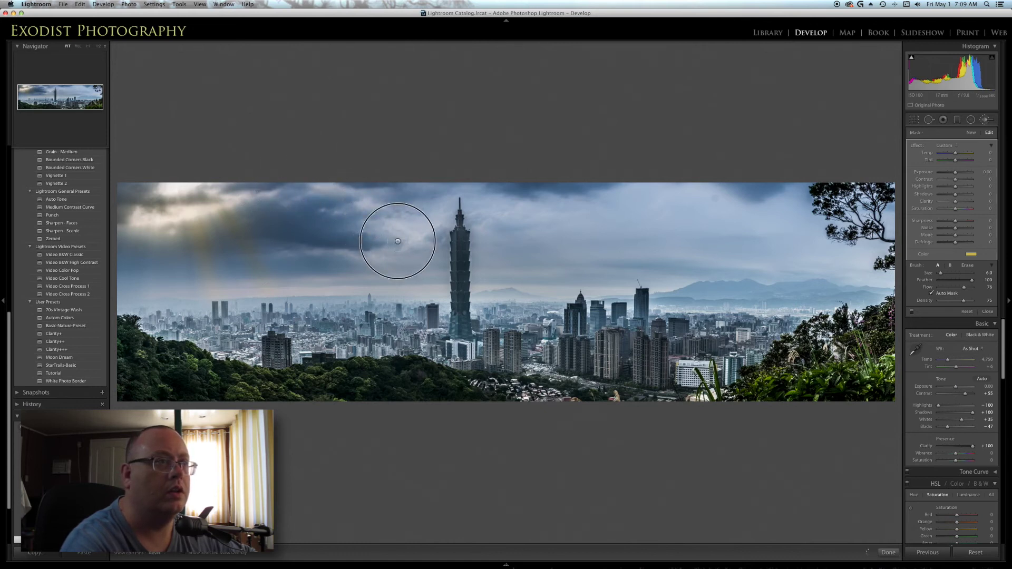
pyautogui.press('h')
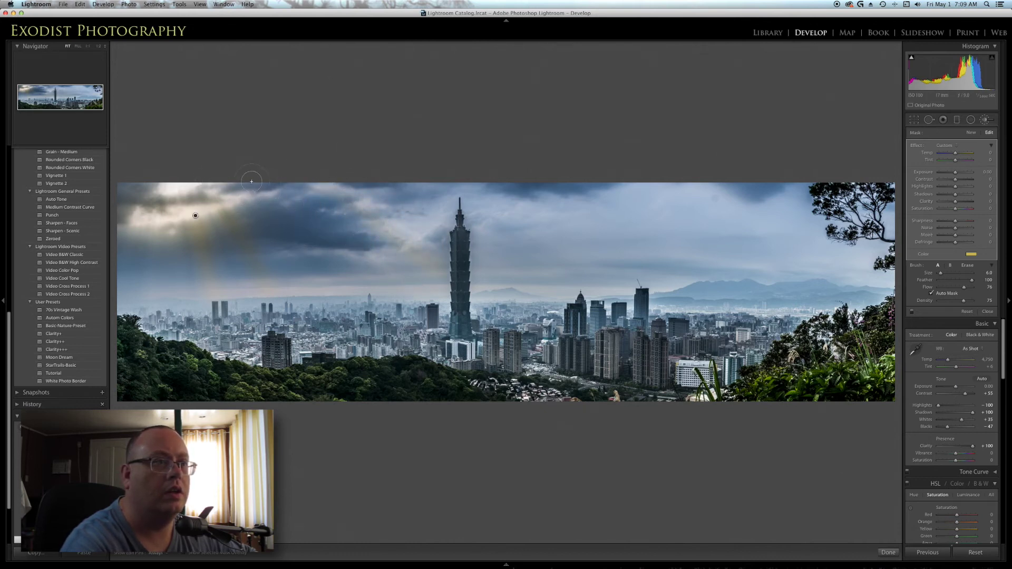
pyautogui.click(195, 216)
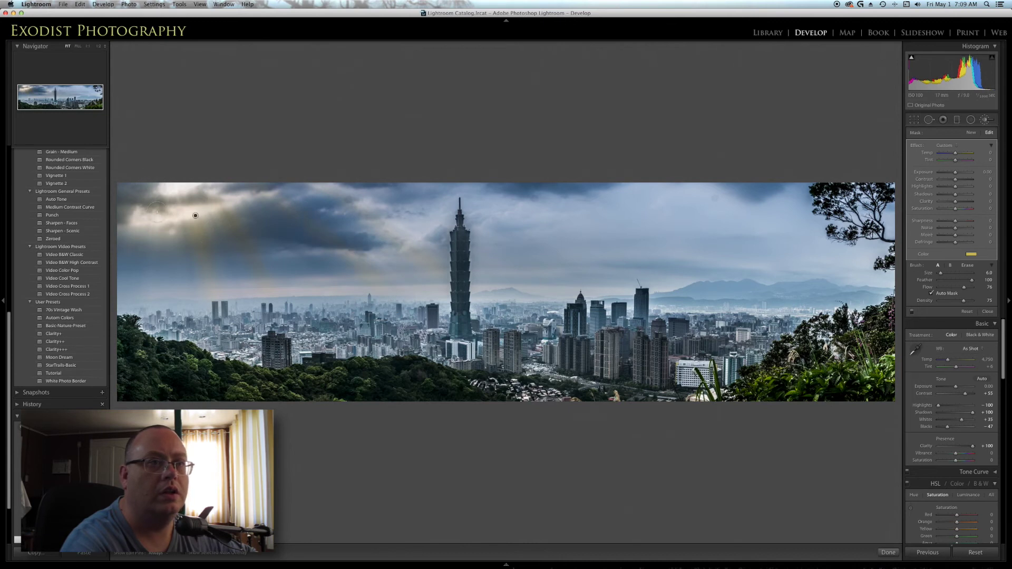
pyautogui.press('h')
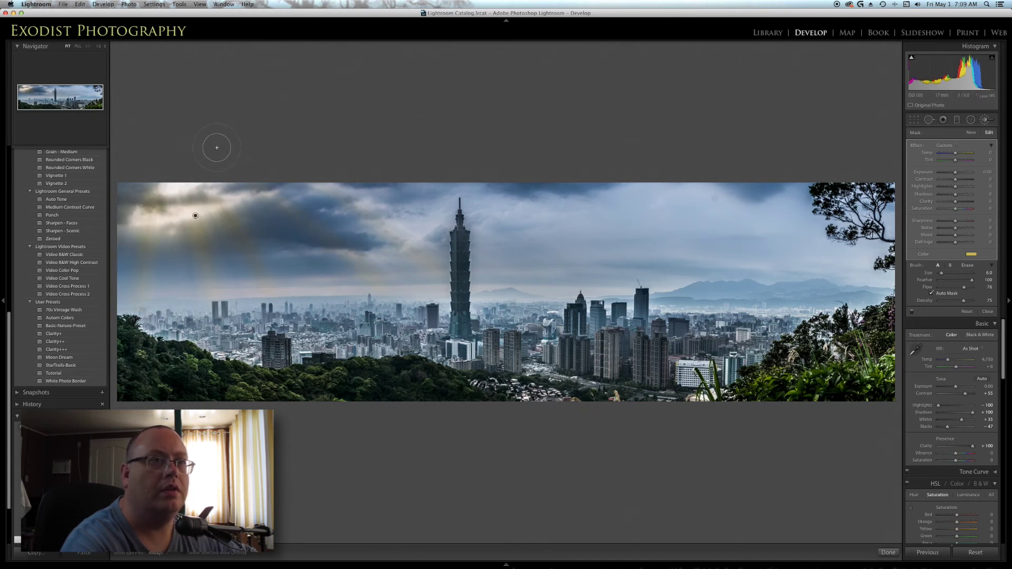
pyautogui.scroll(3, 216, 148)
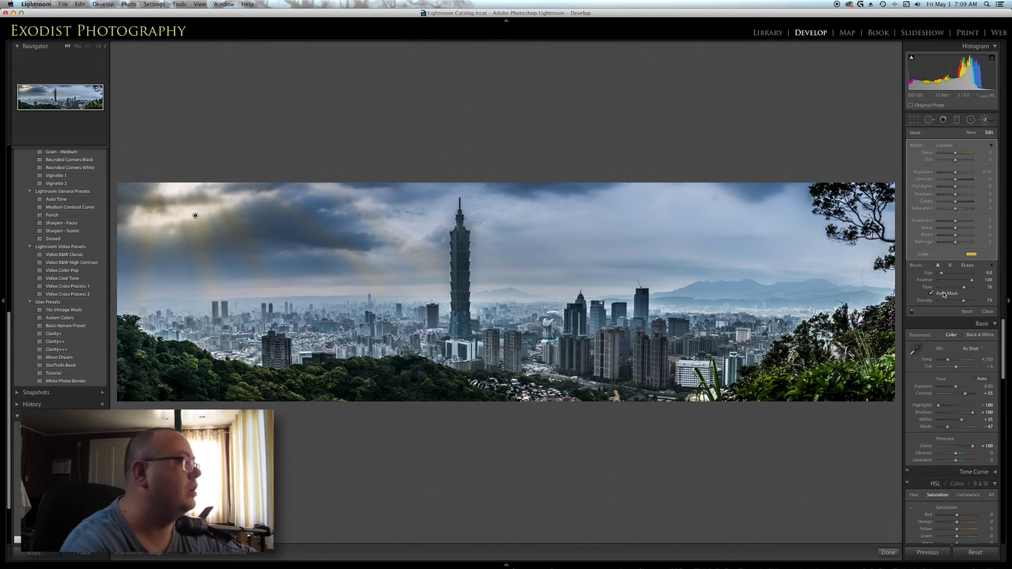
# - Start a new brush adjustment at density 42 and paint golden strokes across the top-left sky
pyautogui.click(972, 135)
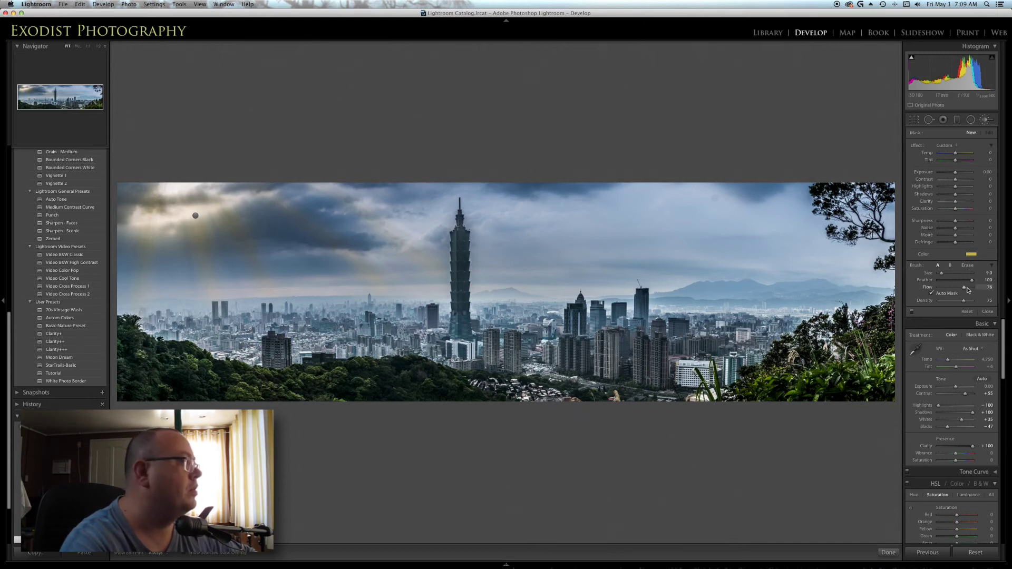
pyautogui.moveTo(964, 301); pyautogui.dragTo(953, 301)
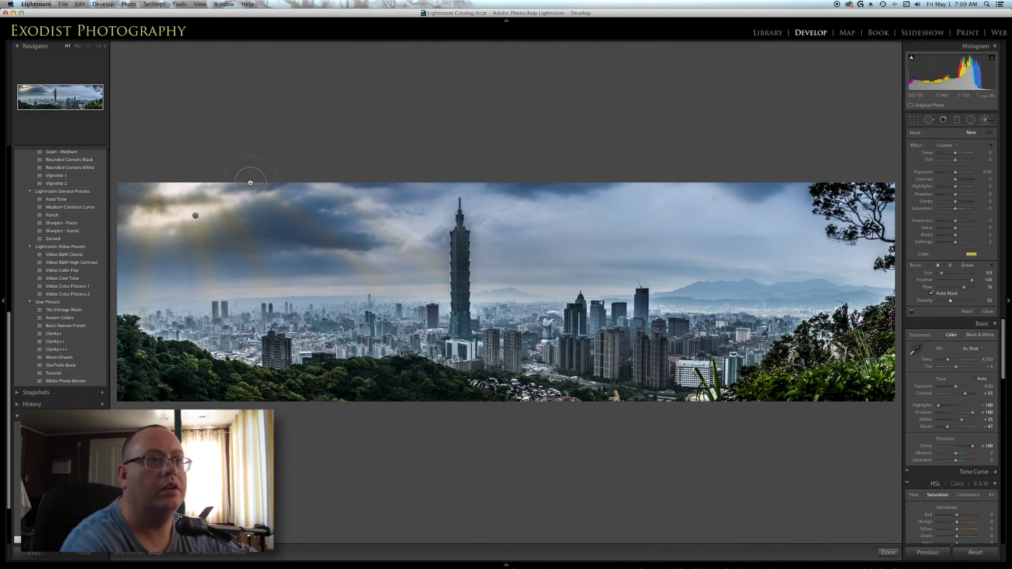
pyautogui.press(']')
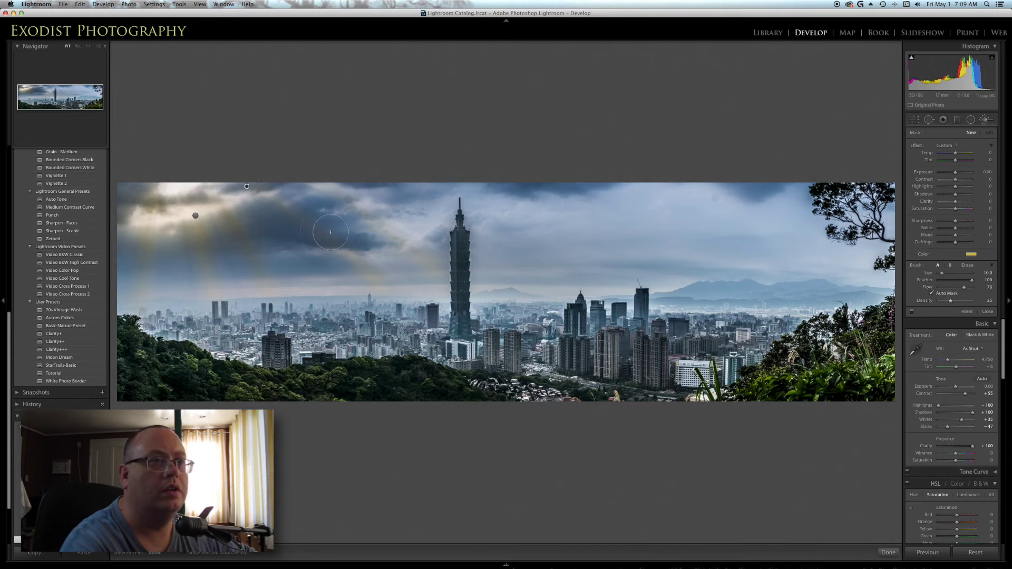
pyautogui.moveTo(247, 186); pyautogui.dragTo(273, 223)
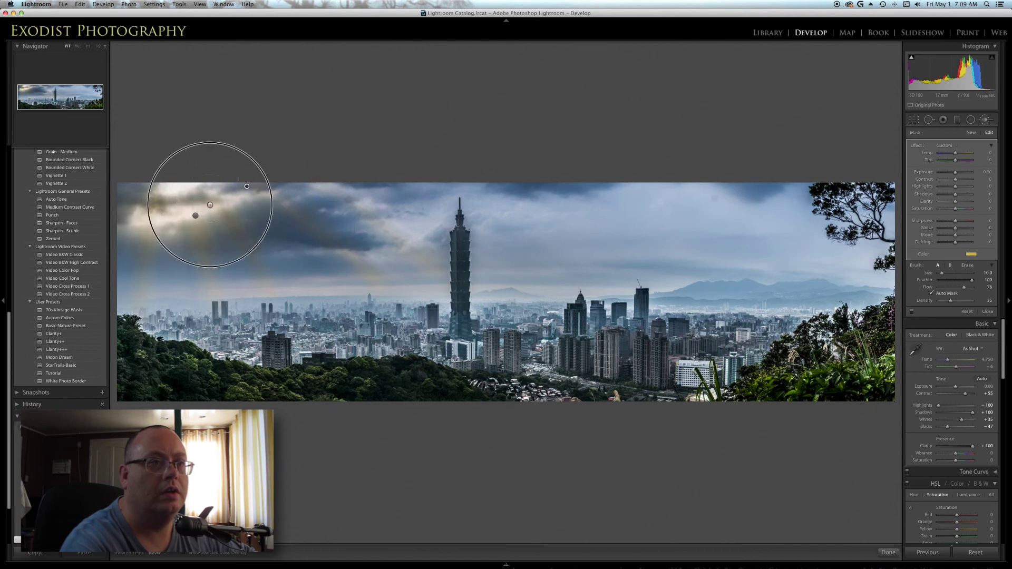
pyautogui.moveTo(203, 199)
pyautogui.mouseDown()
pyautogui.moveTo(180, 173)
pyautogui.moveTo(137, 261)
pyautogui.moveTo(289, 260)
pyautogui.moveTo(382, 204)
pyautogui.moveTo(209, 237)
pyautogui.mouseUp()
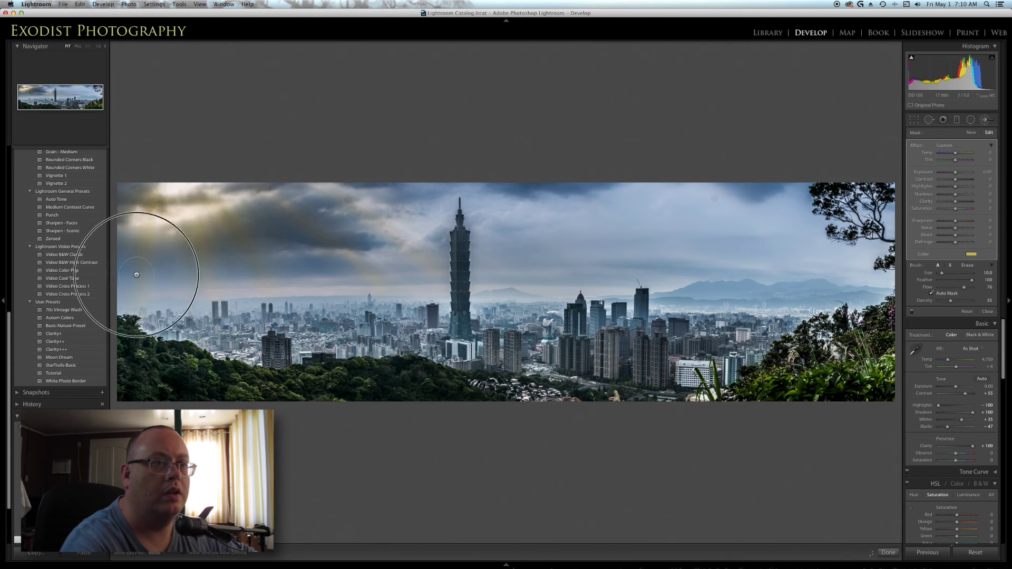
pyautogui.moveTo(209, 238); pyautogui.dragTo(135, 211)
pyautogui.press('h')
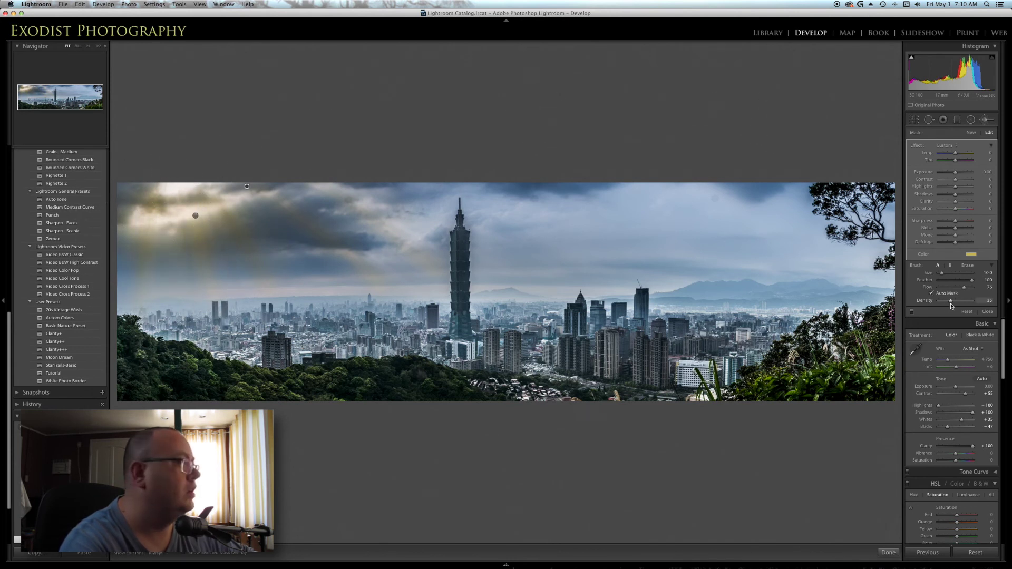
# - Raise the brush density to 76 and lower the yellow tint's saturation to 57
pyautogui.moveTo(951, 301); pyautogui.dragTo(960, 303)
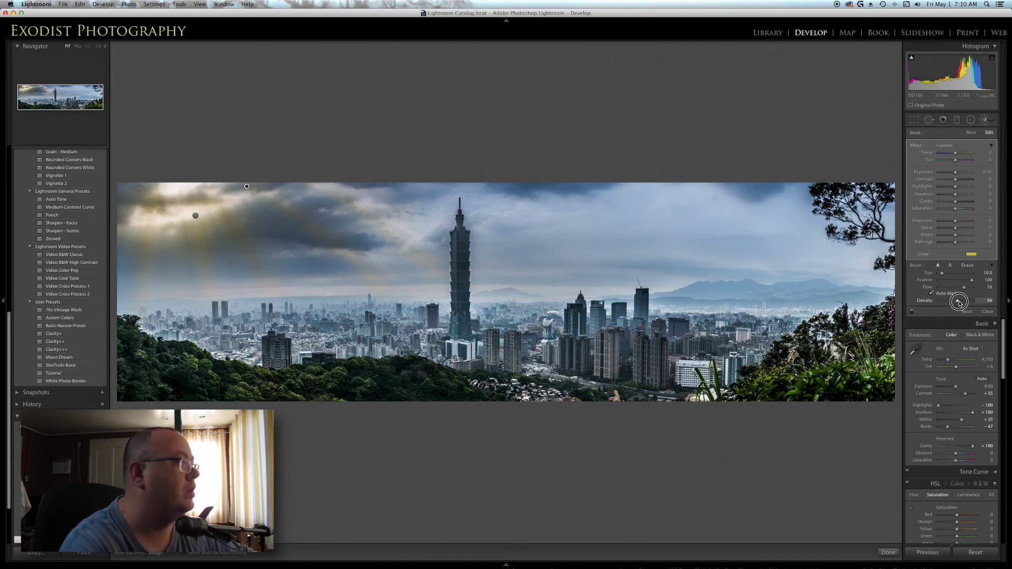
pyautogui.moveTo(958, 303); pyautogui.dragTo(964, 302)
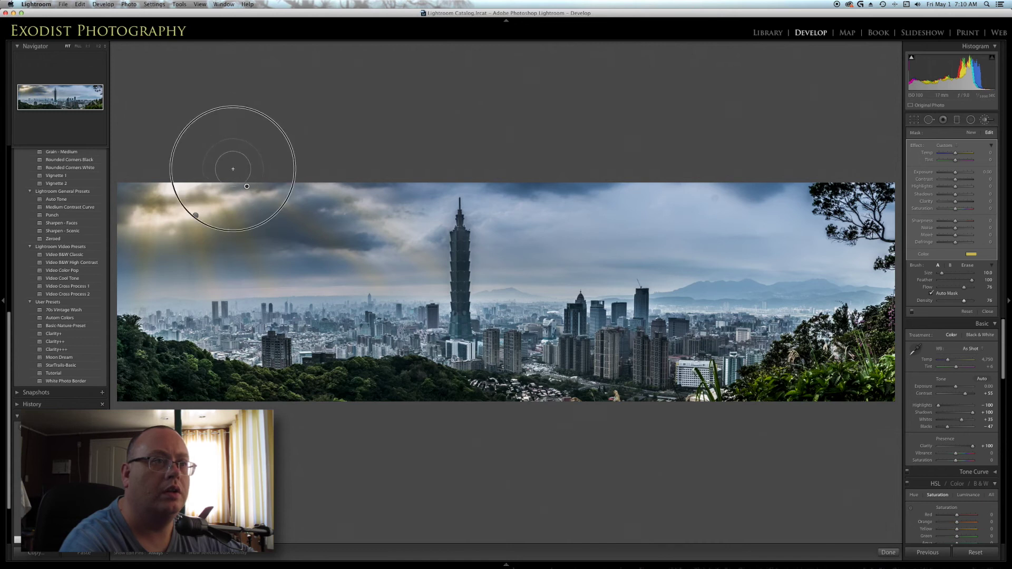
pyautogui.press('h')
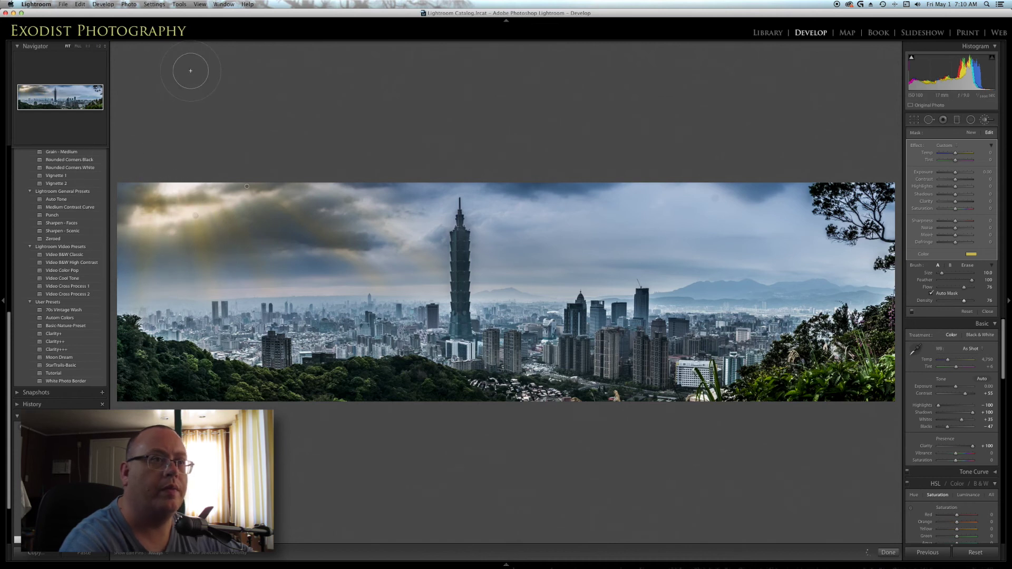
pyautogui.press('h')
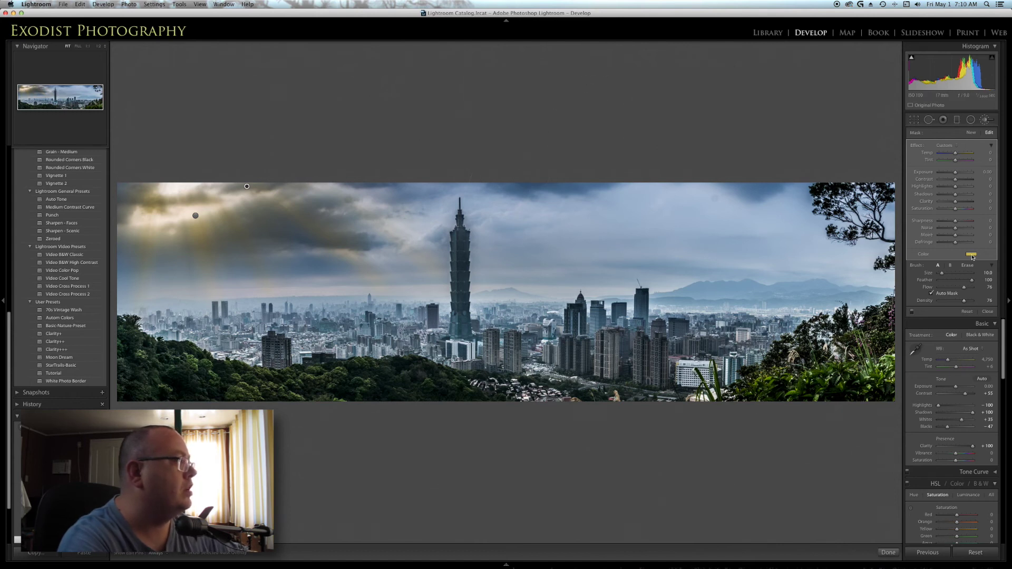
pyautogui.click(971, 254)
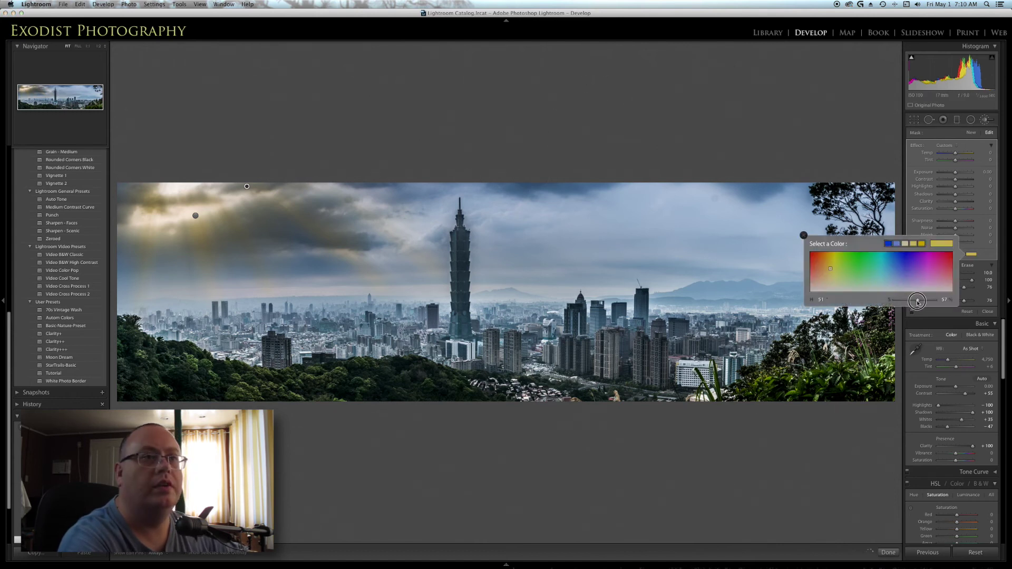
pyautogui.moveTo(920, 300); pyautogui.dragTo(915, 302)
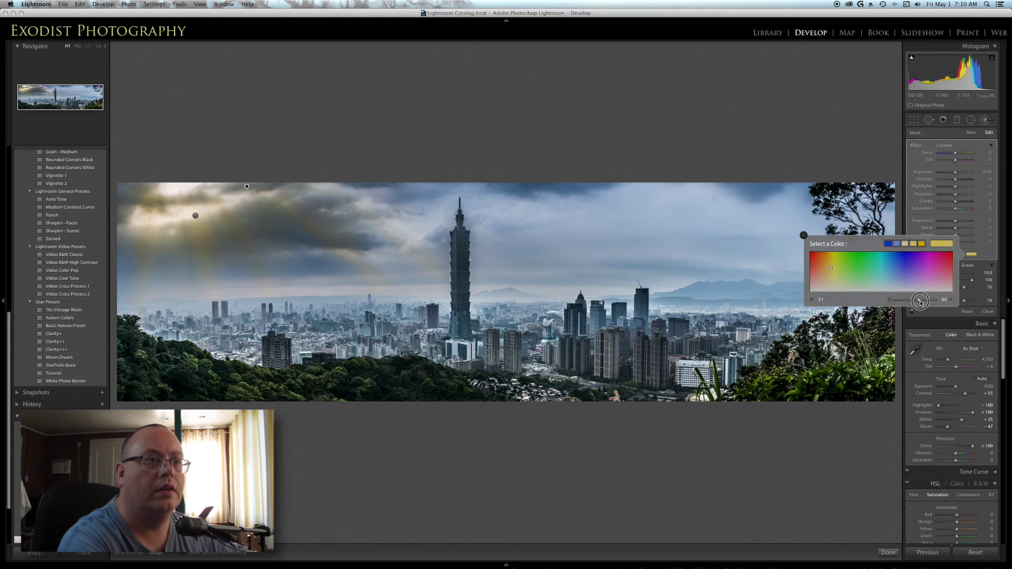
pyautogui.moveTo(920, 302); pyautogui.dragTo(920, 302)
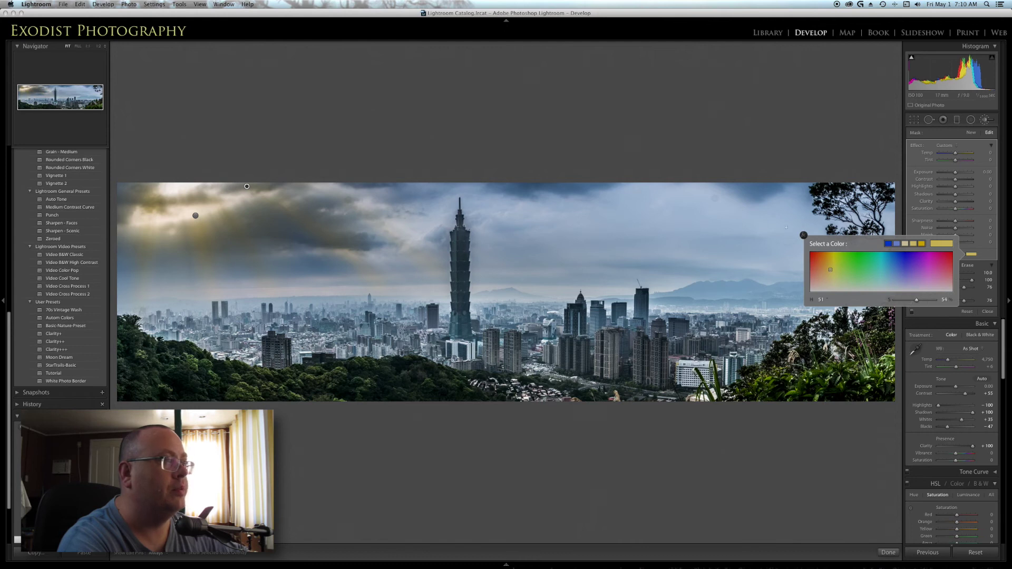
pyautogui.click(804, 235)
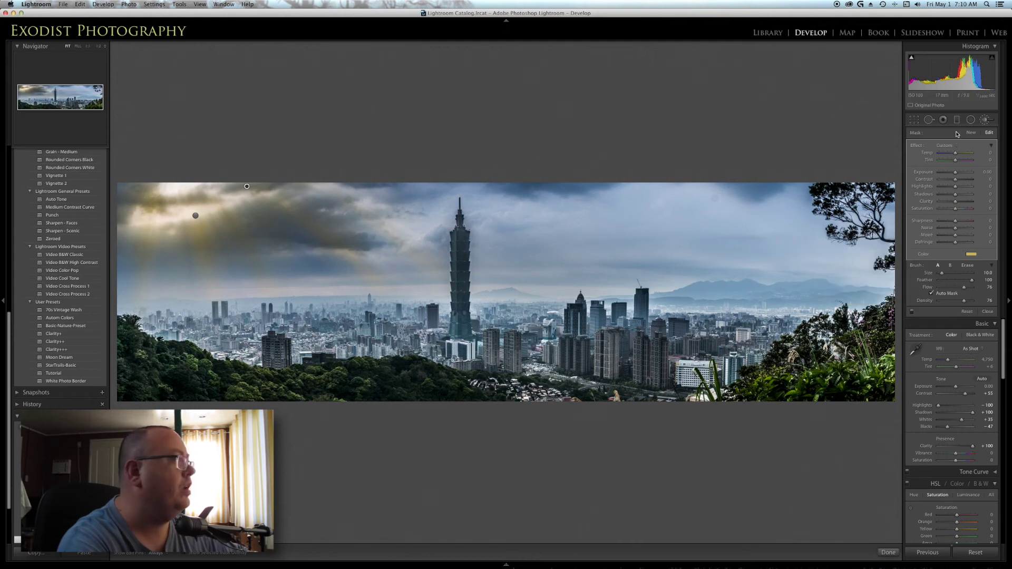
# - Add a Radial Filter with colour saturation 0 and draw its ellipse around Taipei 101
pyautogui.click(970, 120)
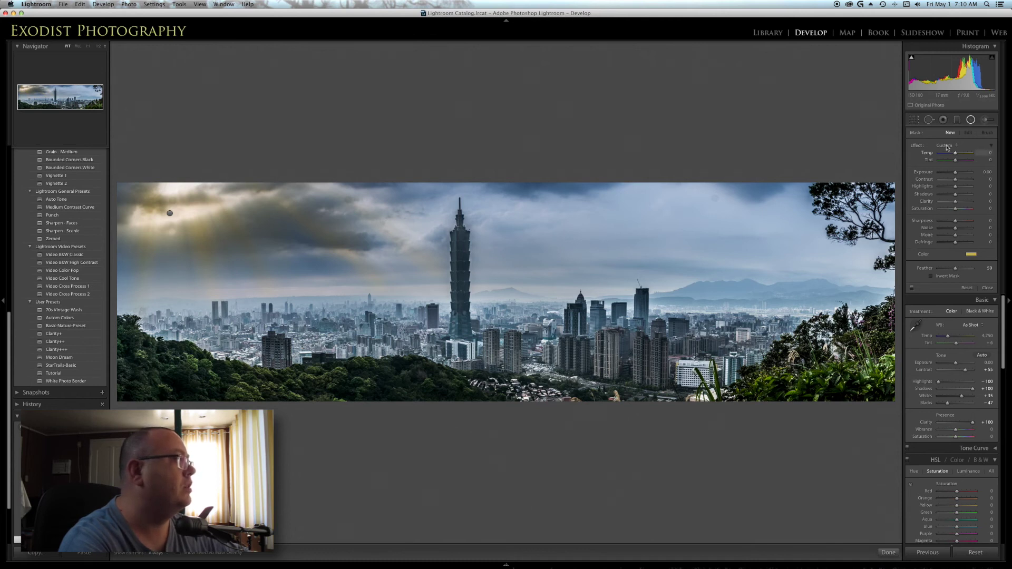
pyautogui.click(971, 256)
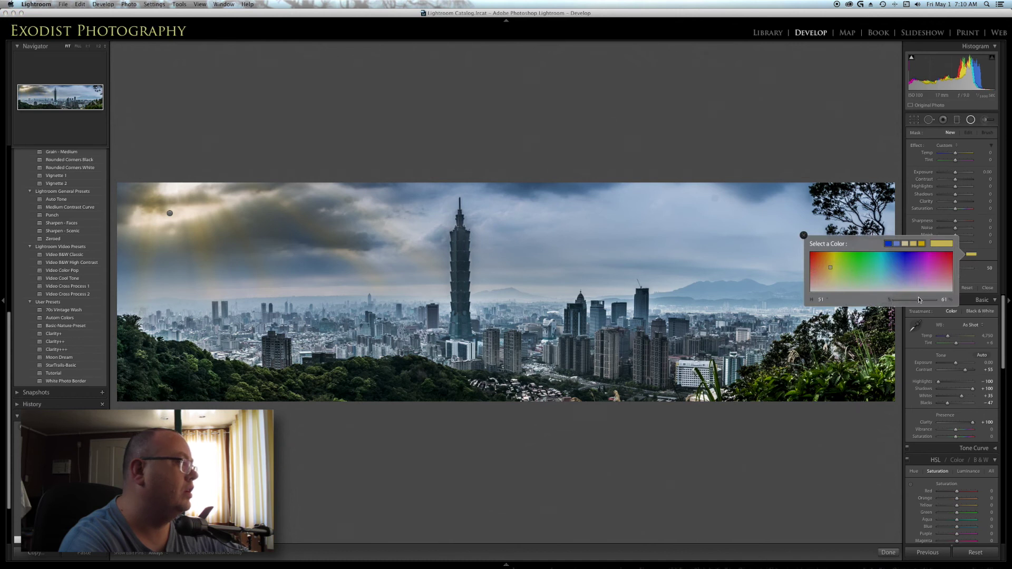
pyautogui.moveTo(910, 301); pyautogui.dragTo(895, 300)
pyautogui.click(803, 236)
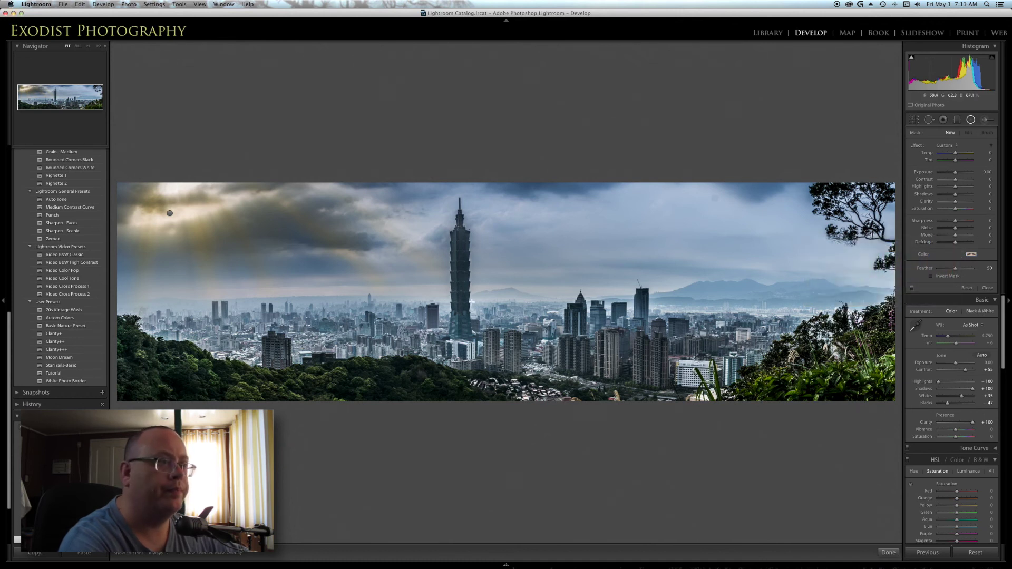
pyautogui.moveTo(458, 301)
pyautogui.mouseDown()
pyautogui.moveTo(940, 339)
pyautogui.moveTo(947, 330)
pyautogui.mouseUp()
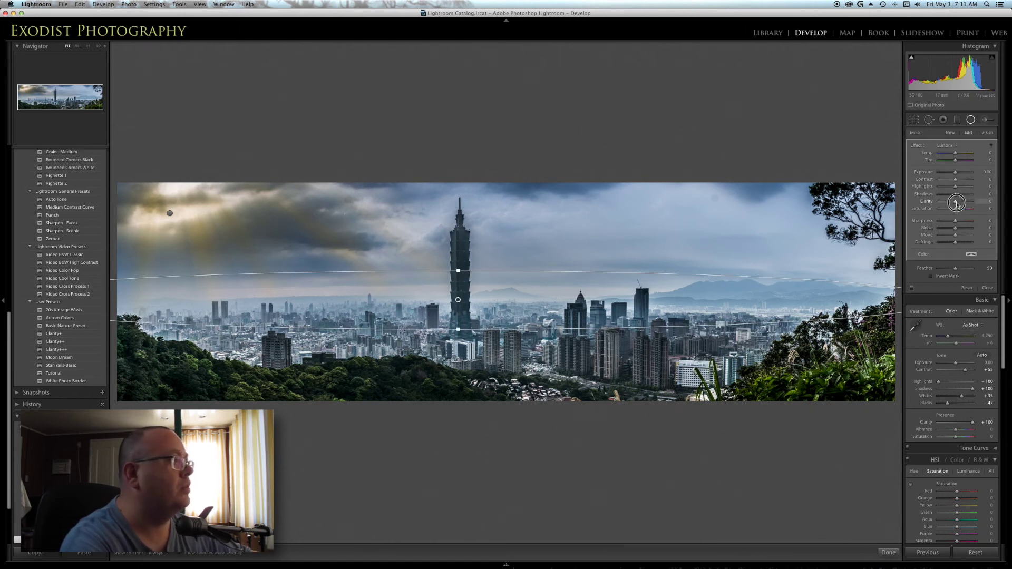
# - Set radial Clarity to 100 with Invert Mask, tweak Contrast, reset Exposure, and stretch the ellipse taller
pyautogui.moveTo(955, 202); pyautogui.dragTo(986, 208)
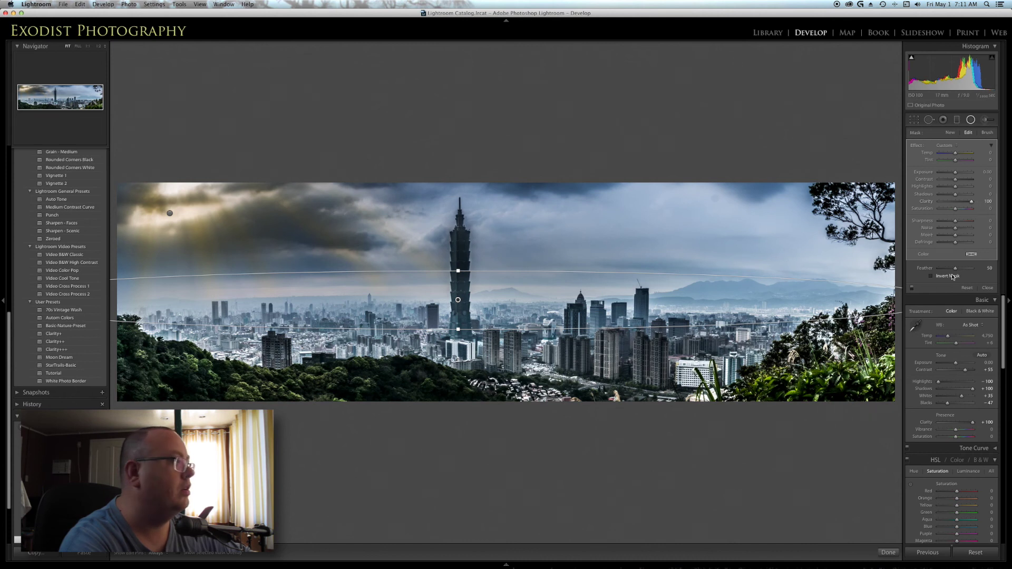
pyautogui.click(931, 277)
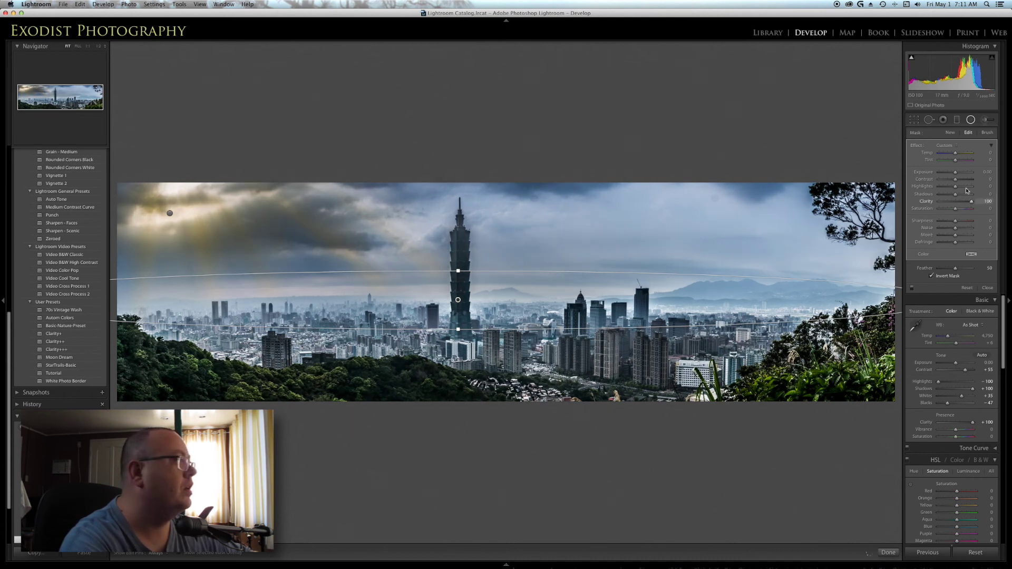
pyautogui.moveTo(956, 181); pyautogui.dragTo(971, 181)
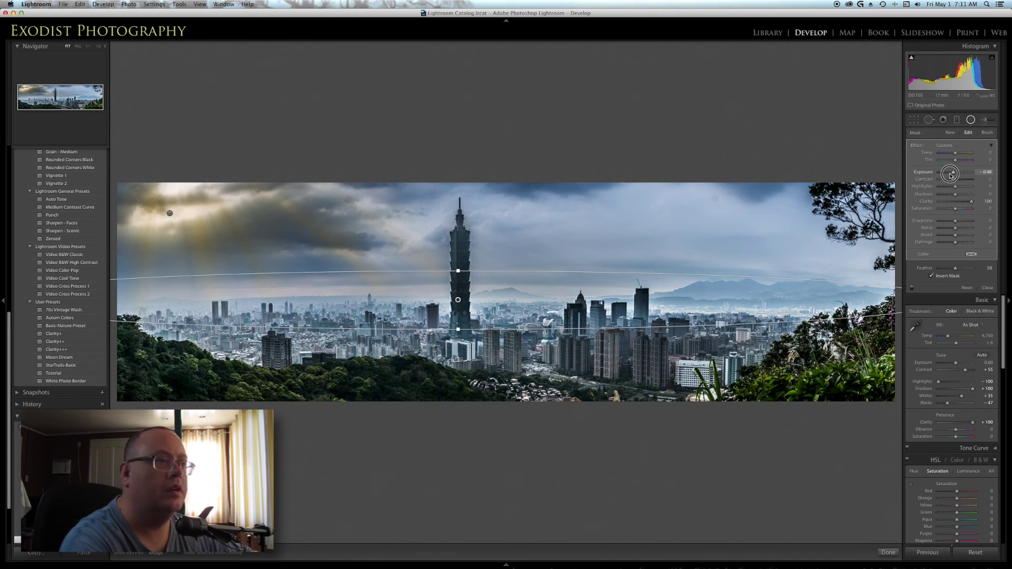
pyautogui.moveTo(955, 173); pyautogui.dragTo(954, 175)
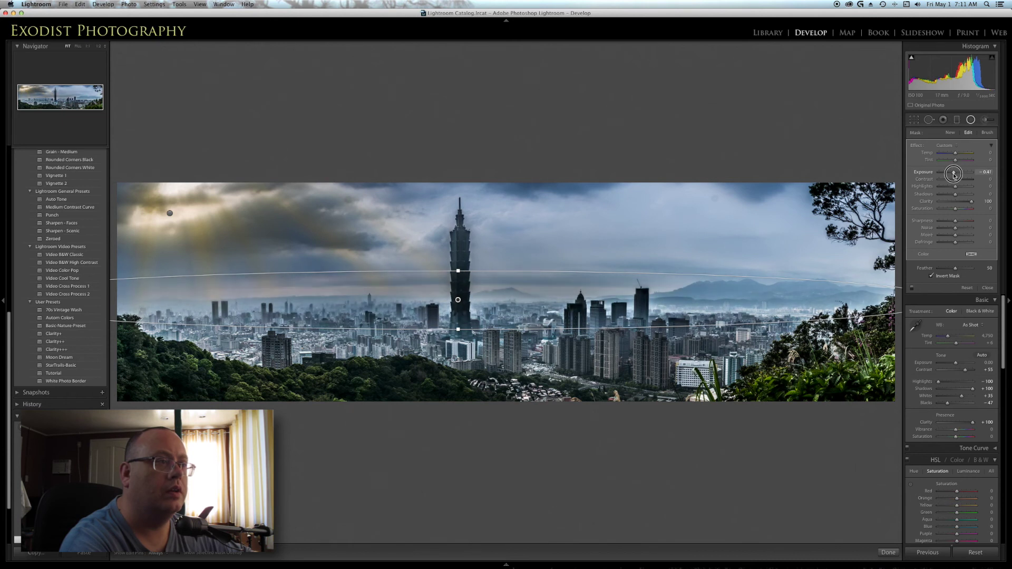
pyautogui.doubleClick(930, 173)
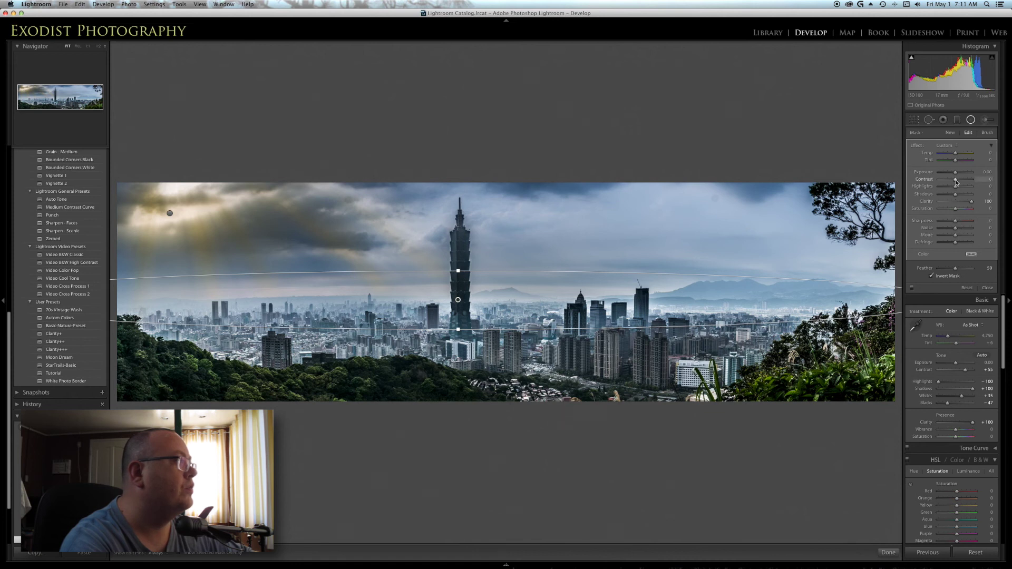
pyautogui.moveTo(957, 182); pyautogui.dragTo(957, 182)
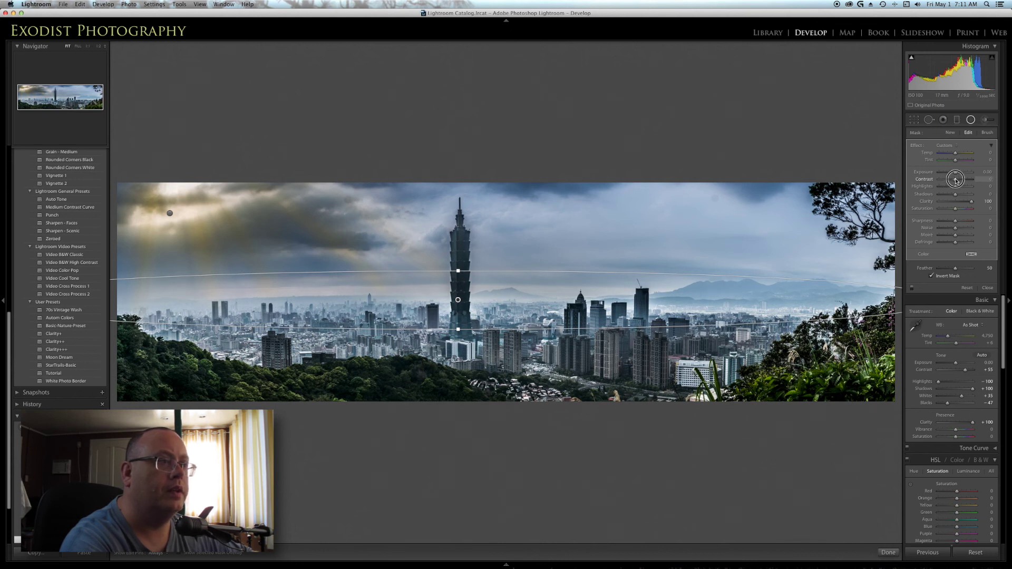
pyautogui.moveTo(459, 330); pyautogui.dragTo(460, 350)
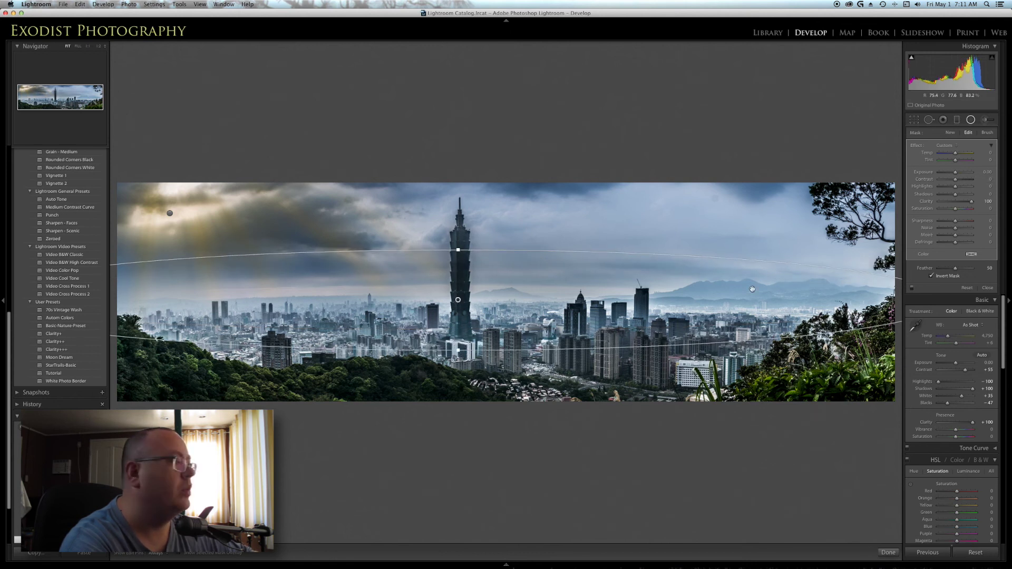
# - Erase the radial clarity mask along Taipei 101 with the mask brush, toggling pins to check
pyautogui.click(991, 133)
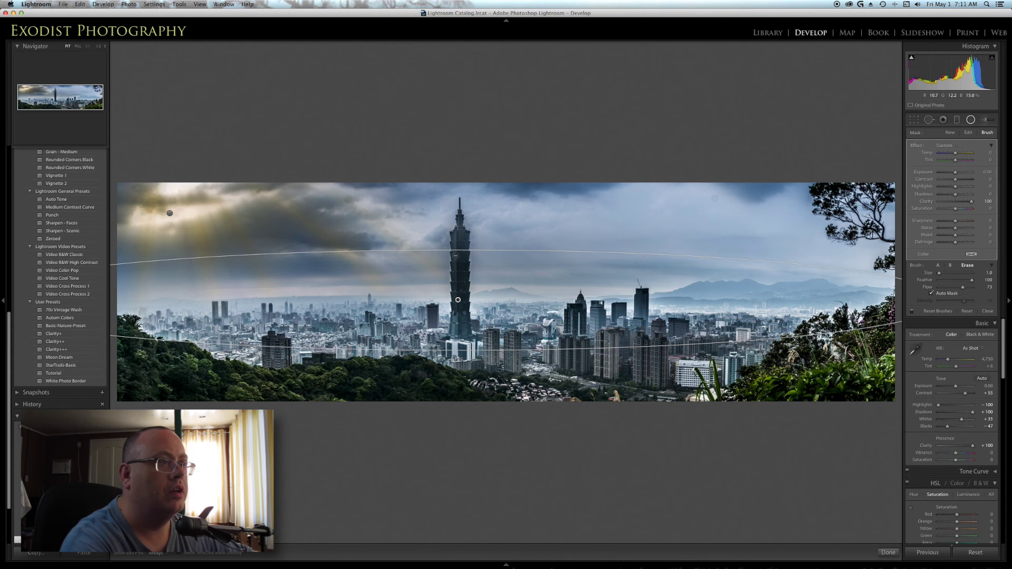
pyautogui.moveTo(456, 285); pyautogui.dragTo(451, 287)
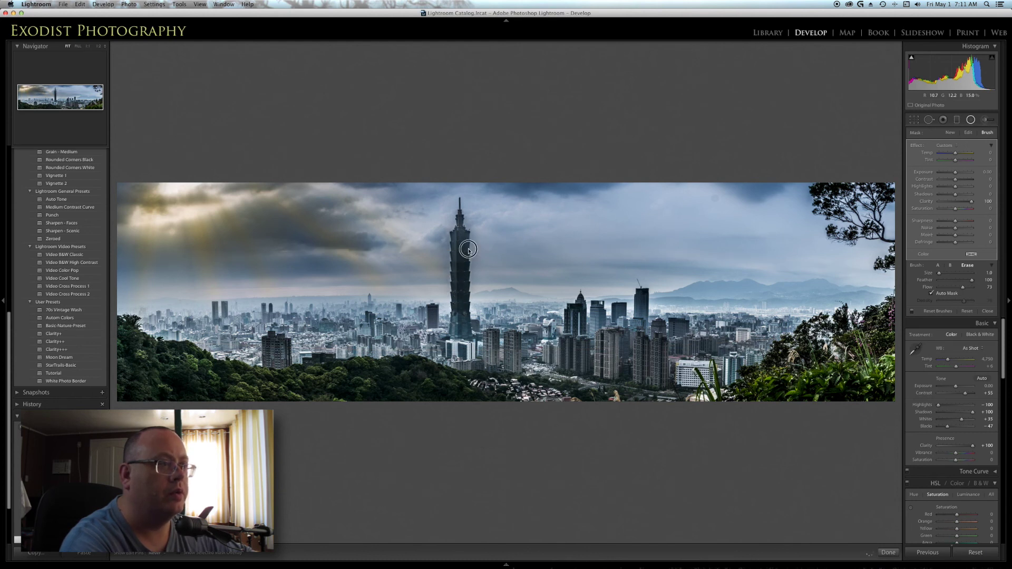
pyautogui.press('h')
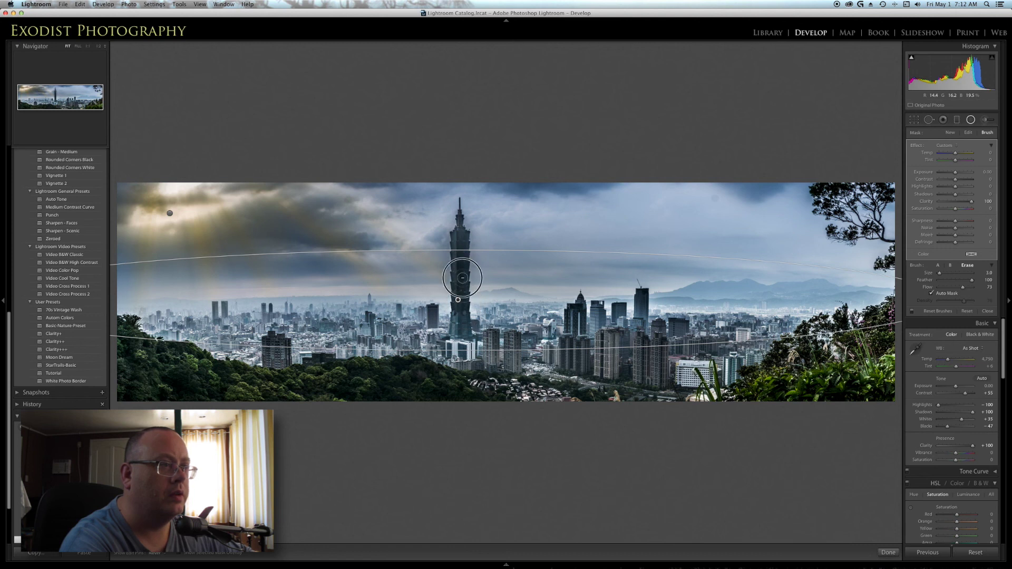
pyautogui.press('h')
pyautogui.moveTo(454, 249); pyautogui.dragTo(464, 253)
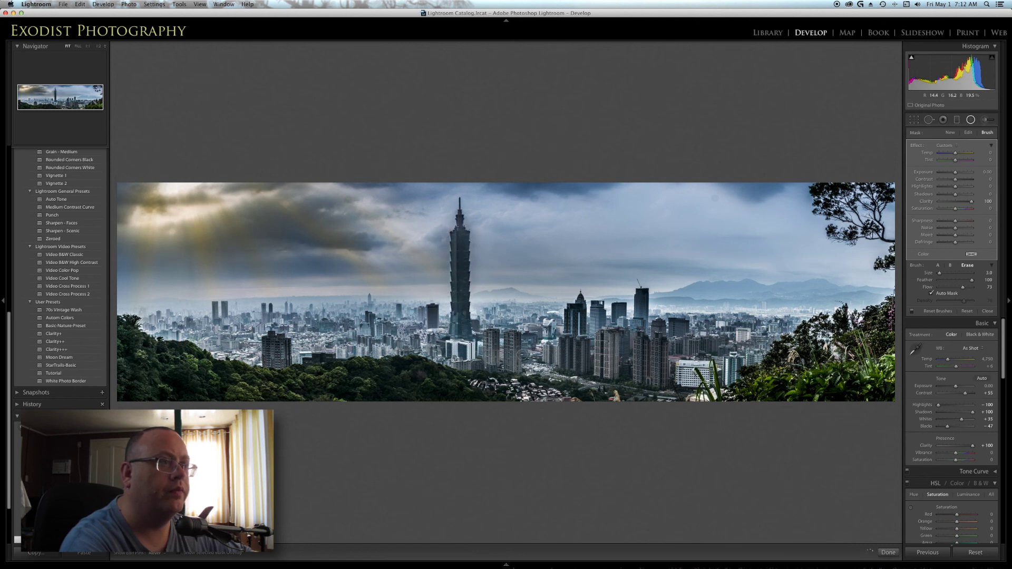
pyautogui.press('h')
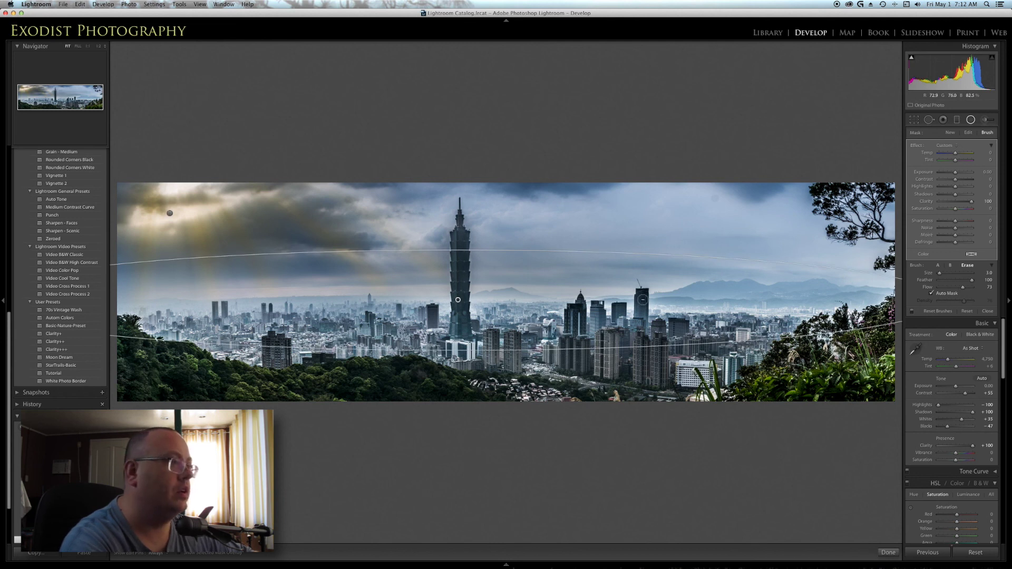
pyautogui.press('h')
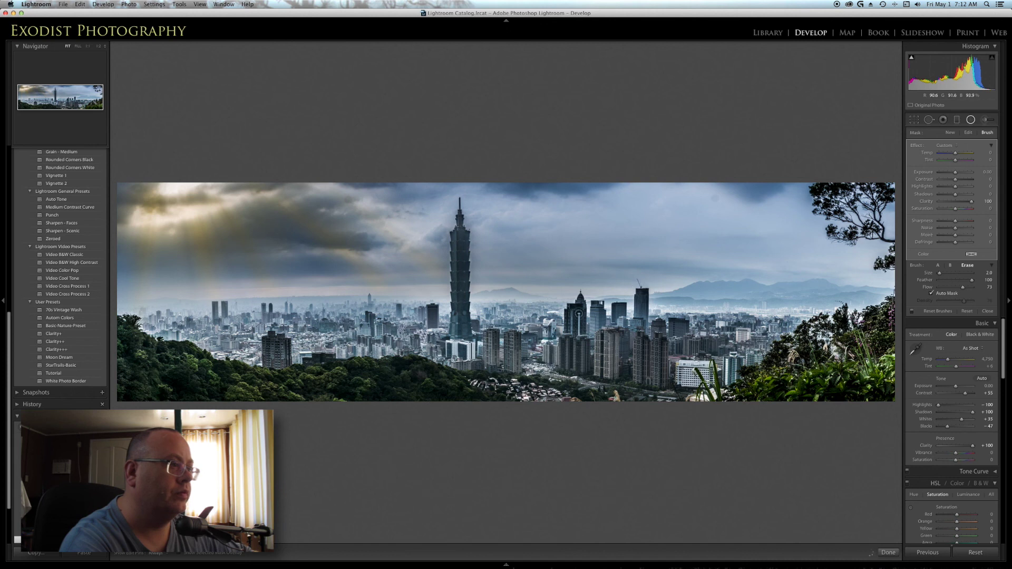
pyautogui.press('h')
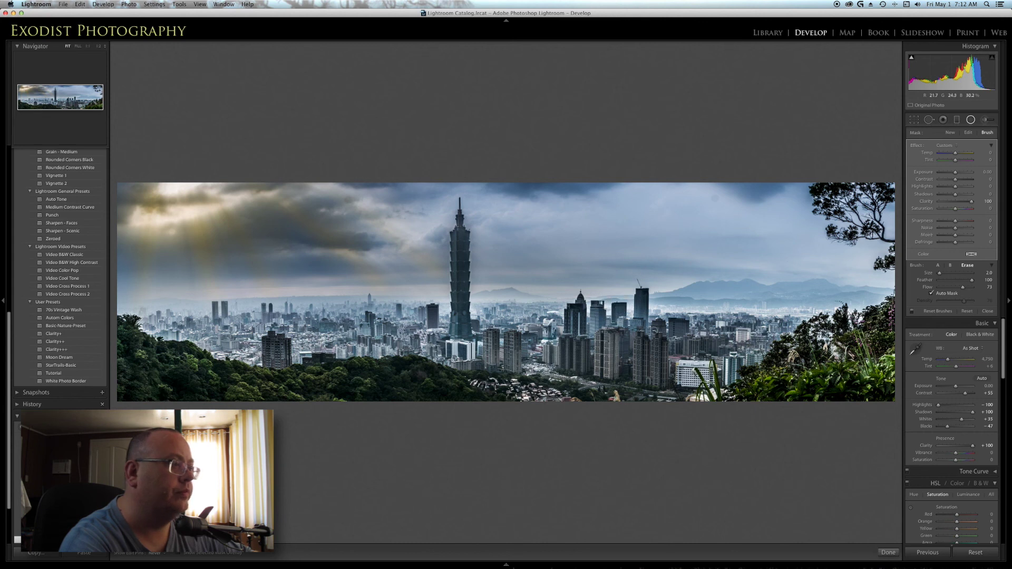
pyautogui.press('h')
pyautogui.press('h')
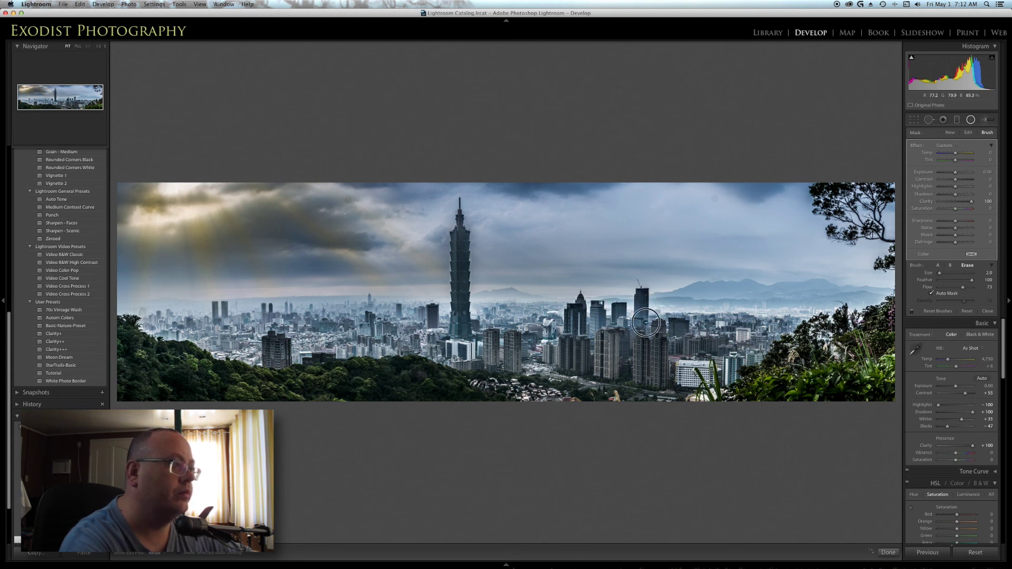
pyautogui.press('h')
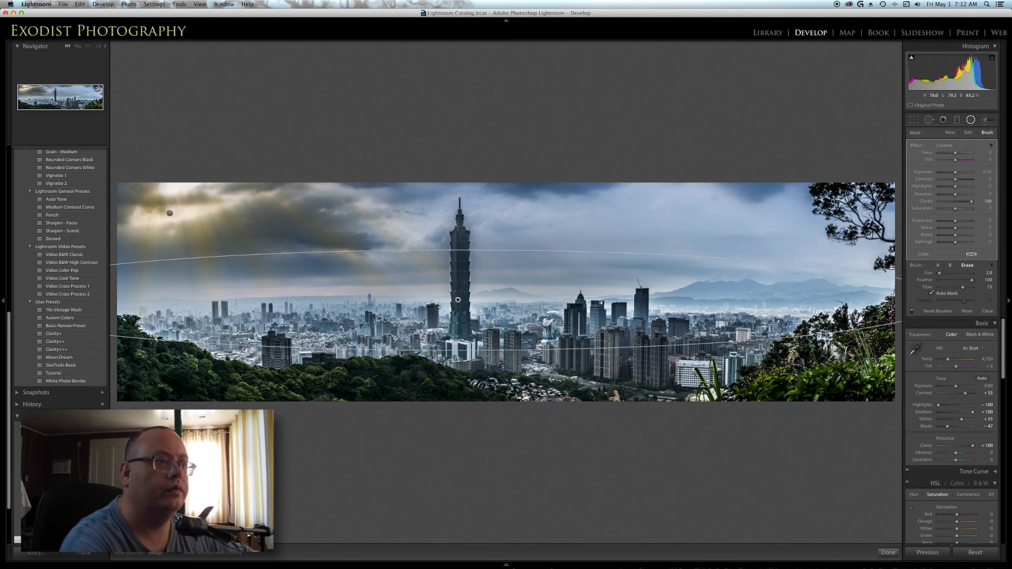
pyautogui.press('h')
pyautogui.press('h')
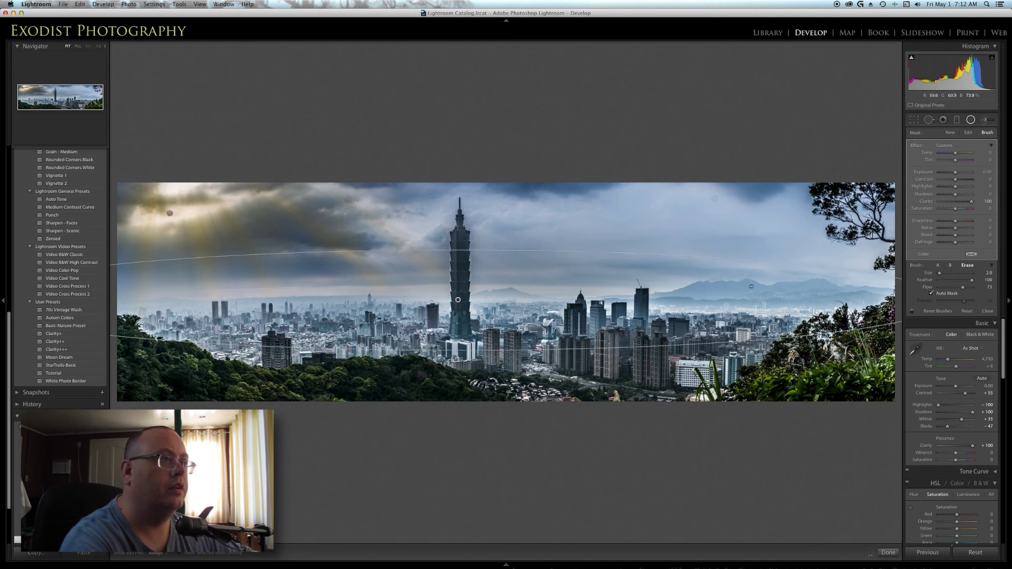
# - Close the radial filter and raise the Detail sharpening Masking to protect smooth areas
pyautogui.click(889, 552)
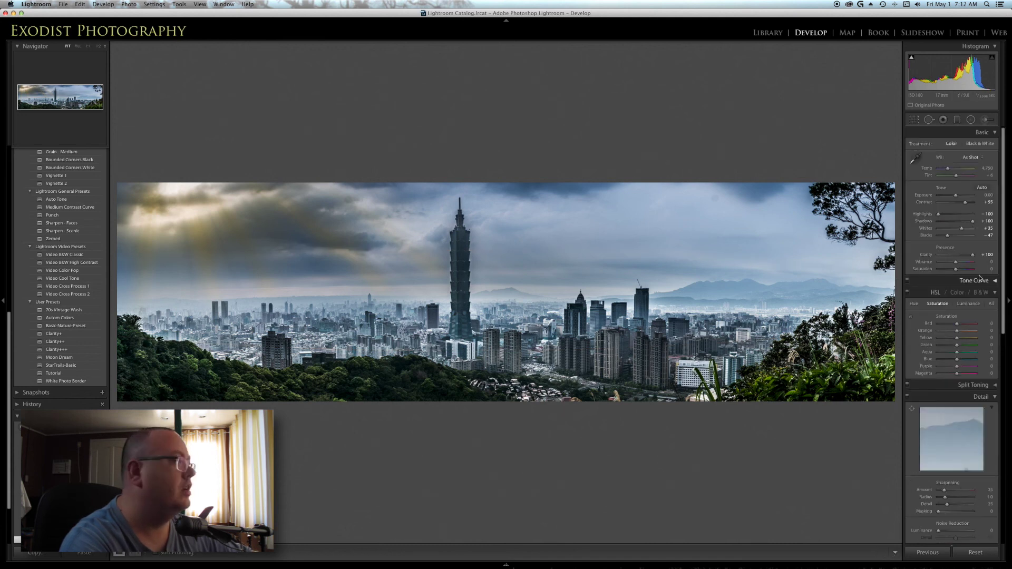
pyautogui.scroll(-10, 953, 289)
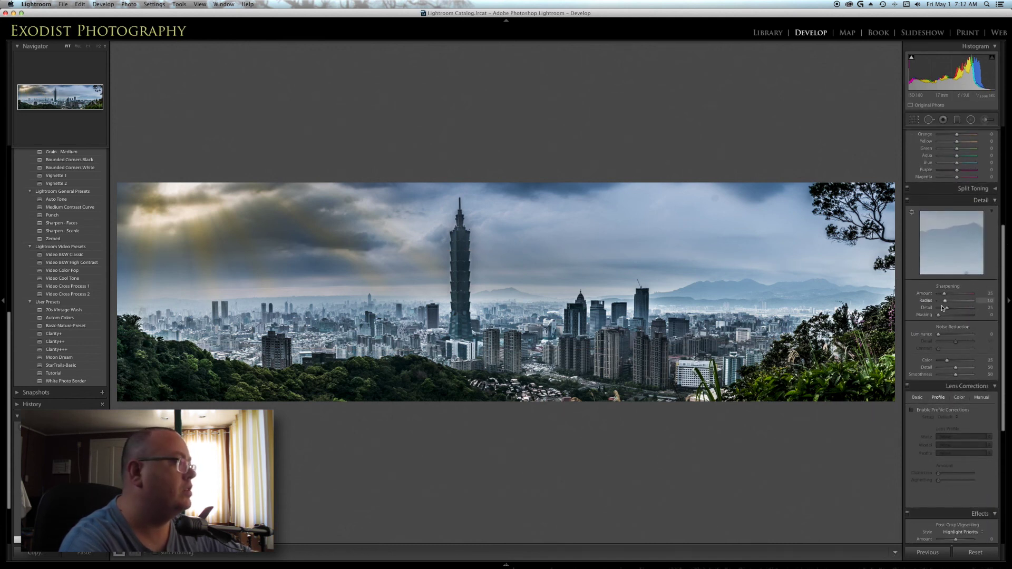
pyautogui.moveTo(939, 314)
pyautogui.mouseDown()
pyautogui.moveTo(964, 317)
pyautogui.moveTo(942, 336)
pyautogui.mouseUp()
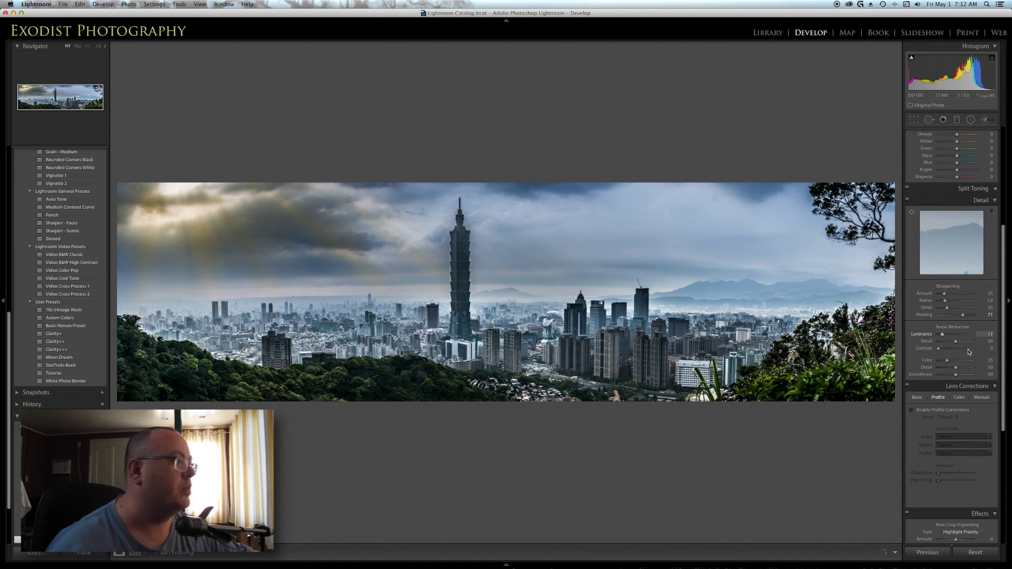
# - Set Post-Crop Vignetting Amount to -20 to darken the photo's edges
pyautogui.scroll(-5, 951, 363)
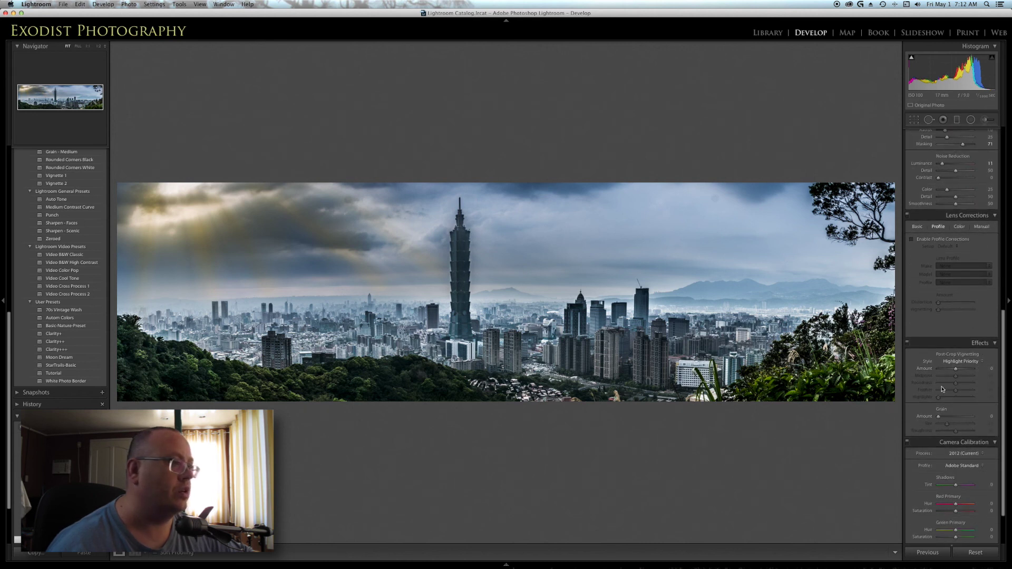
pyautogui.scroll(-1, 950, 367)
pyautogui.scroll(-1, 969, 378)
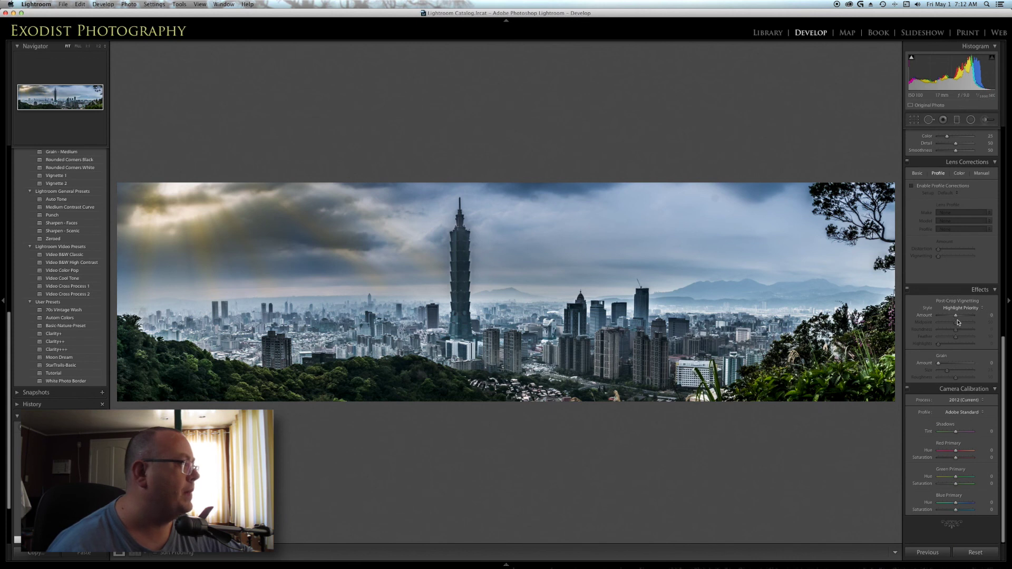
pyautogui.moveTo(958, 319); pyautogui.dragTo(955, 317)
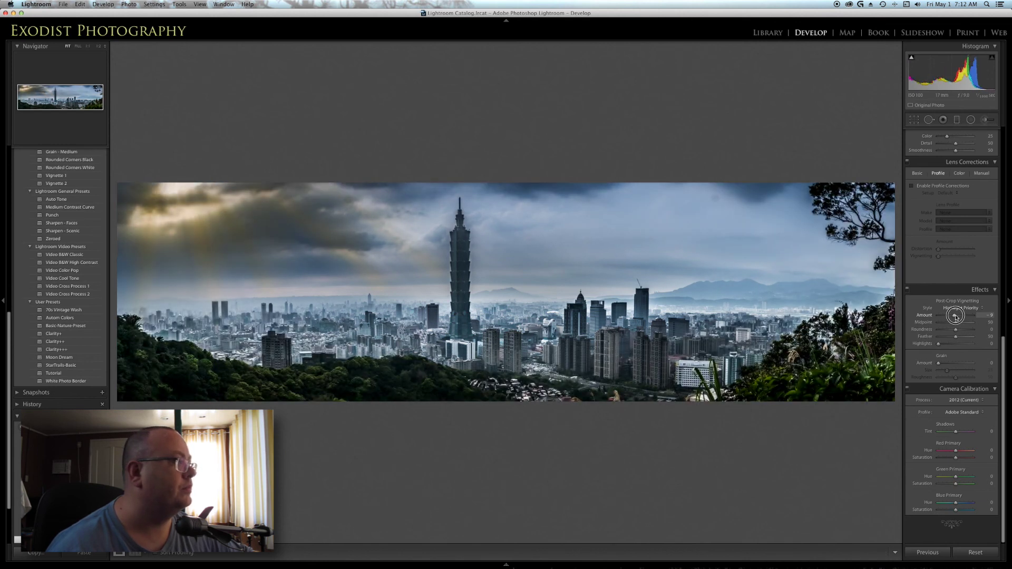